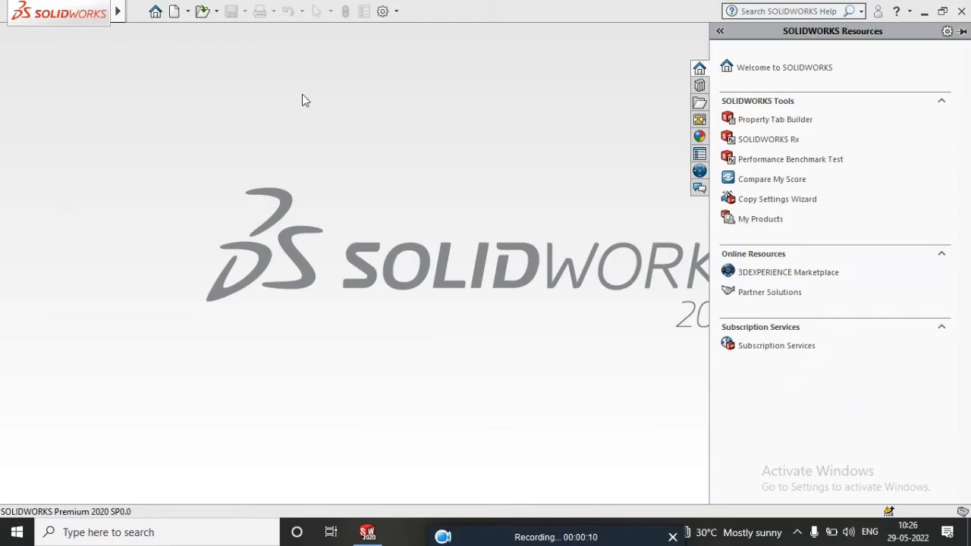
# Step: Start a new Part document and select its Front Plane
pyautogui.click(174, 11)
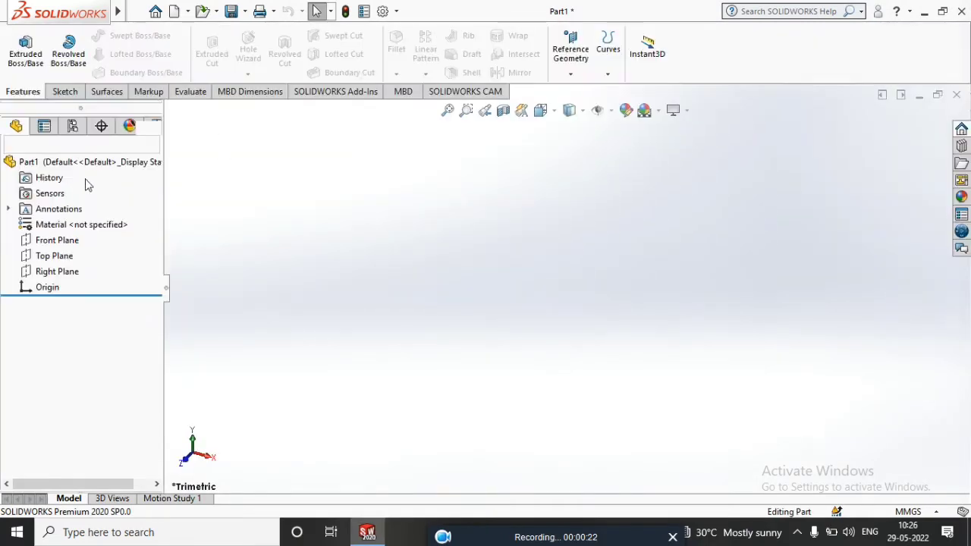
pyautogui.click(66, 244)
# Step: View the Front Plane face-on and start a new sketch on it
pyautogui.rightClick(524, 270)
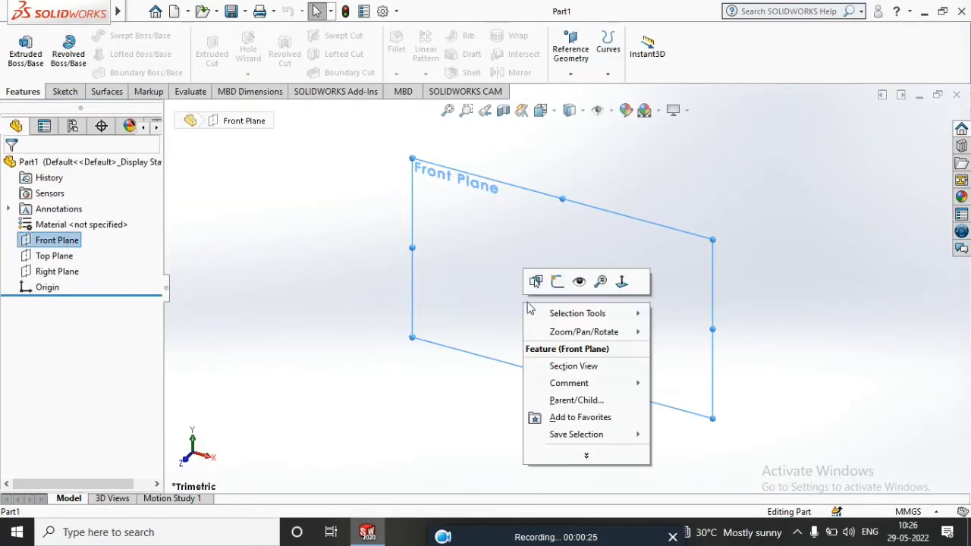
pyautogui.click(615, 280)
pyautogui.rightClick(553, 257)
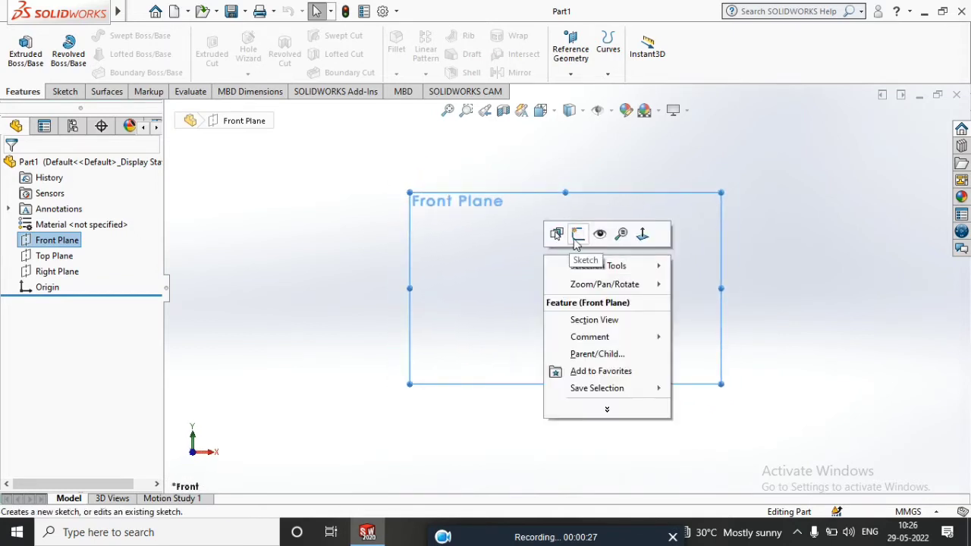
pyautogui.click(576, 232)
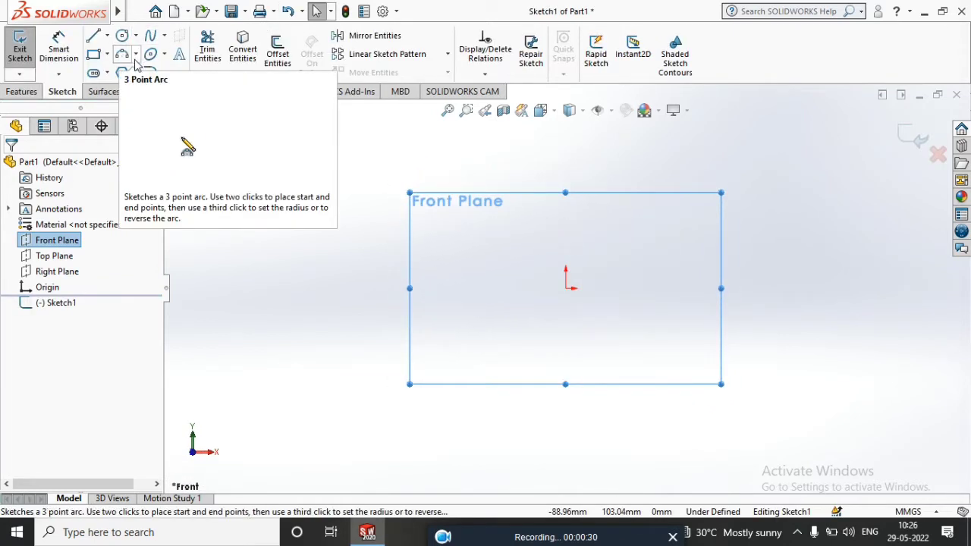
# Step: Draw a centre rectangle anchored at the origin
pyautogui.click(107, 55)
pyautogui.click(113, 91)
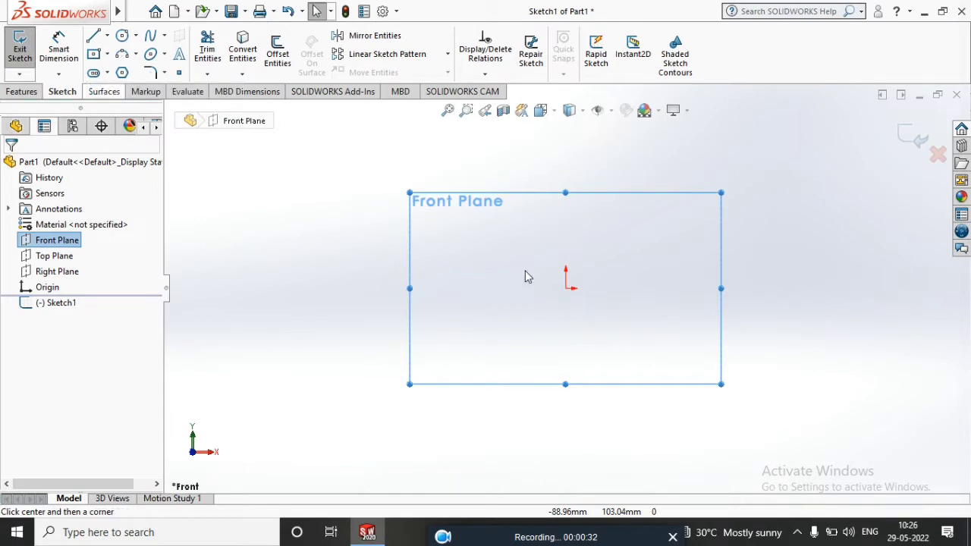
pyautogui.click(567, 287)
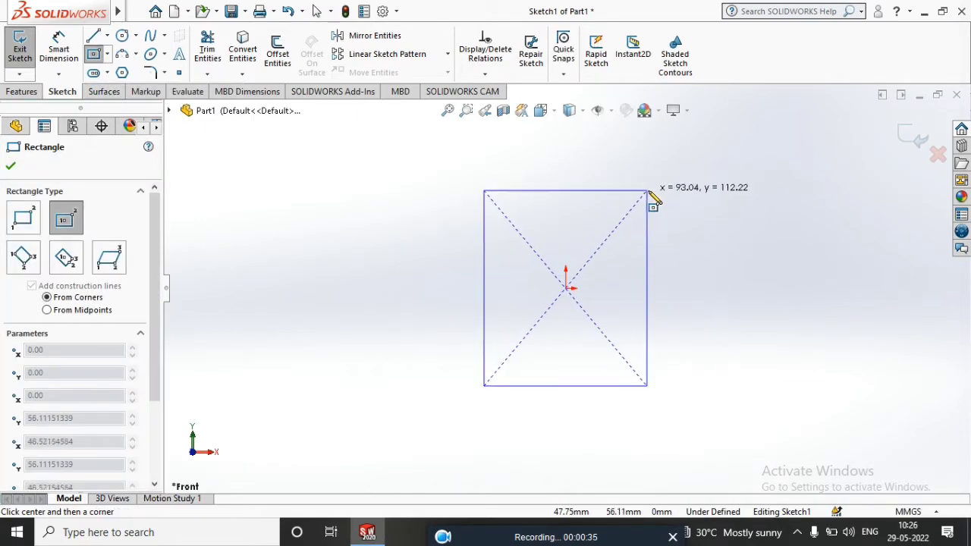
pyautogui.click(652, 190)
pyautogui.press('Escape')
# Step: Dimension the rectangle 110 mm wide and 50 mm high
pyautogui.moveTo(629, 397); pyautogui.dragTo(635, 356, button='right')
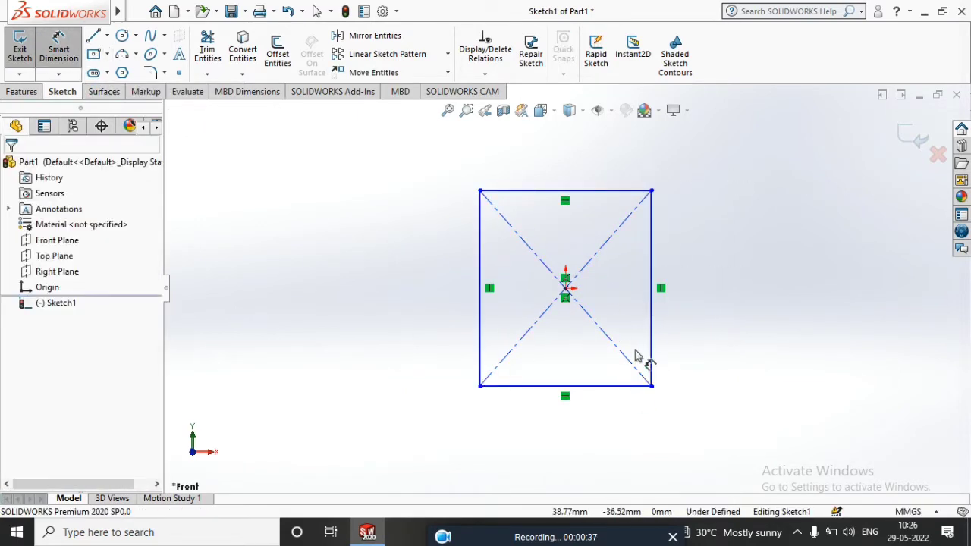
pyautogui.click(620, 387)
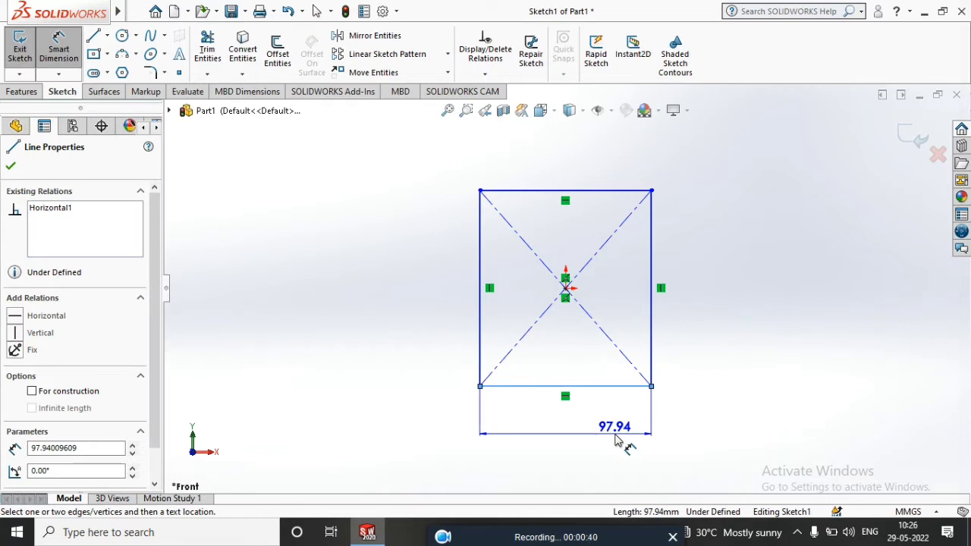
pyautogui.click(616, 440)
pyautogui.write('110')
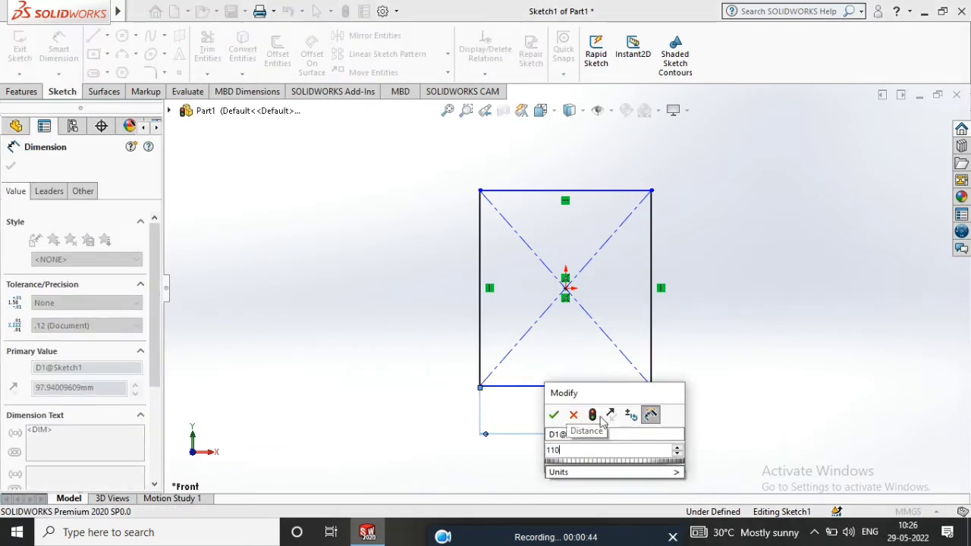
pyautogui.click(553, 415)
pyautogui.click(652, 311)
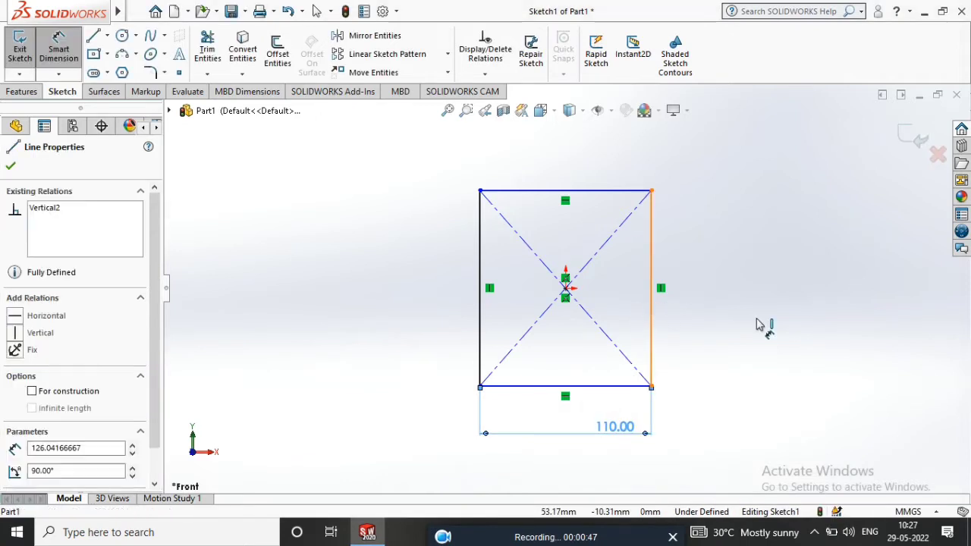
pyautogui.click(832, 322)
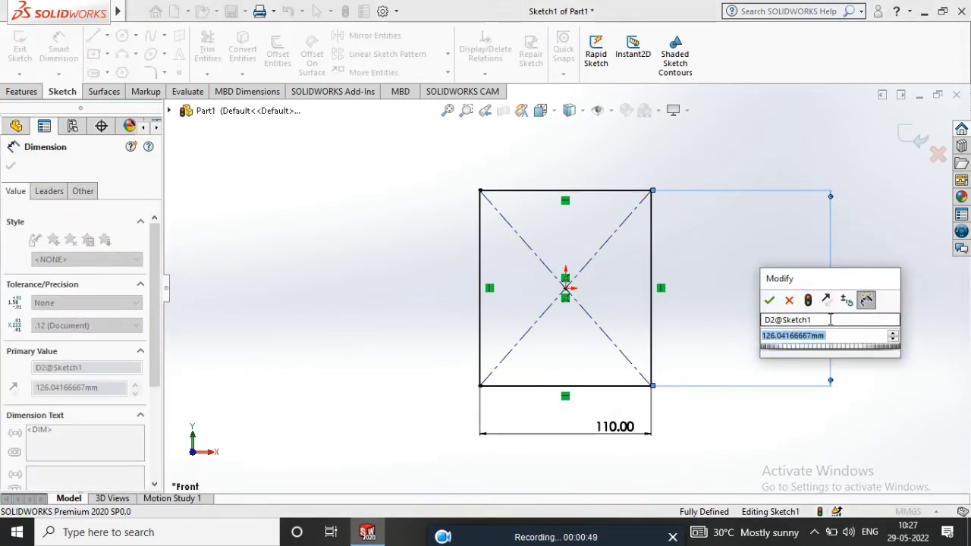
pyautogui.write('50')
pyautogui.press('Return')
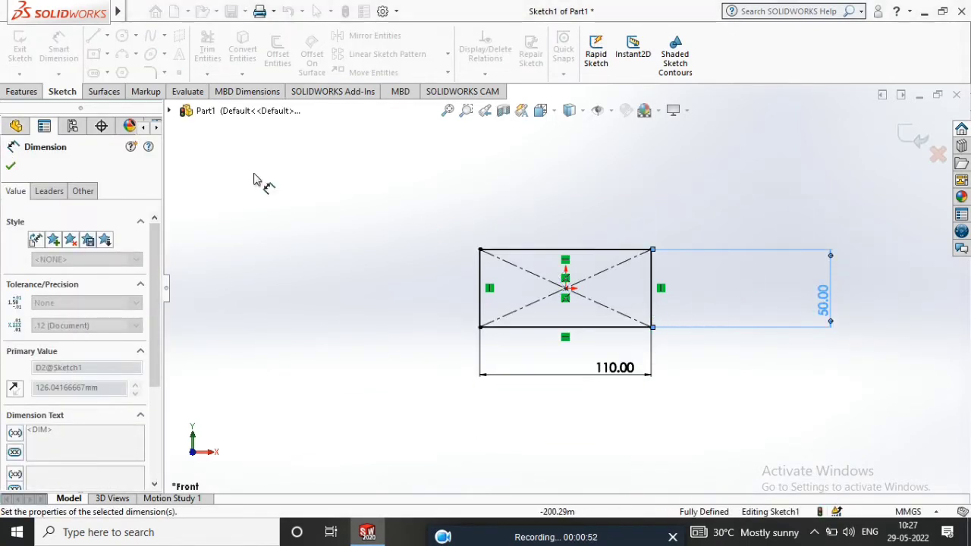
pyautogui.click(10, 167)
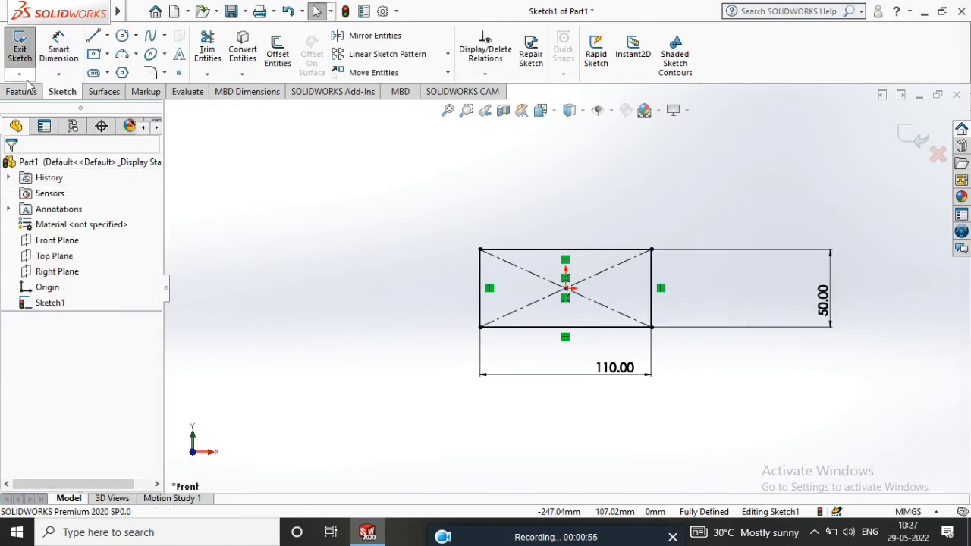
pyautogui.click(22, 91)
# Step: Extrude the rectangle 40 mm Blind into a solid block, Boss-Extrude1
pyautogui.click(26, 47)
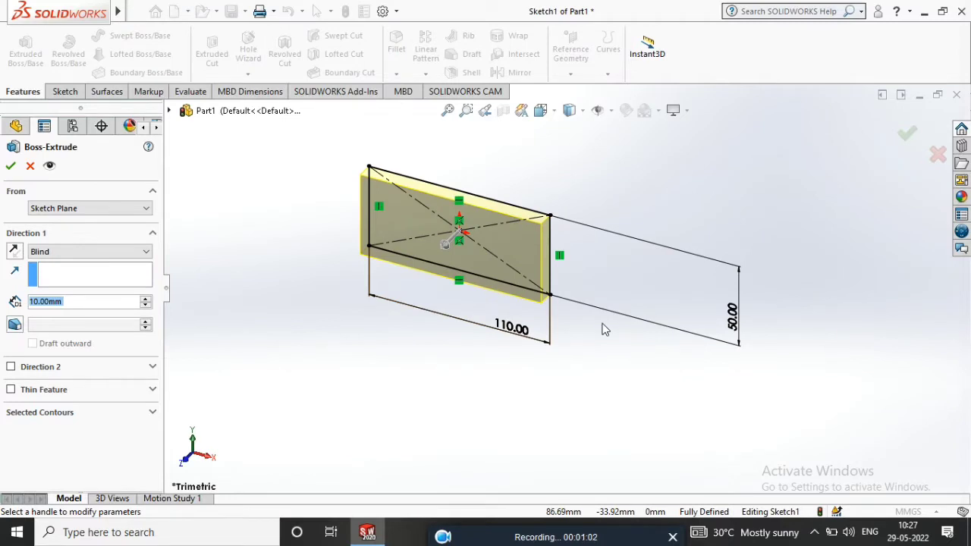
pyautogui.write('40')
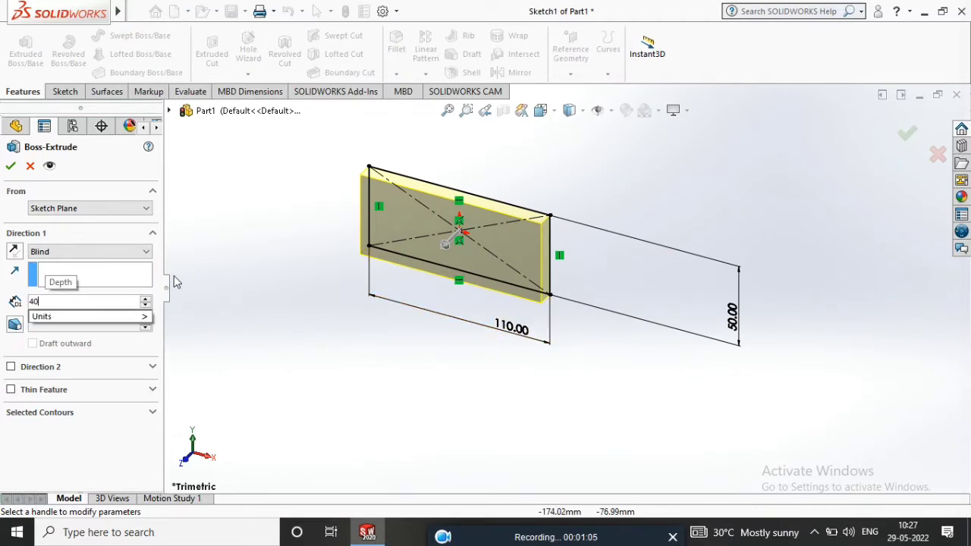
pyautogui.press('Return')
pyautogui.click(11, 166)
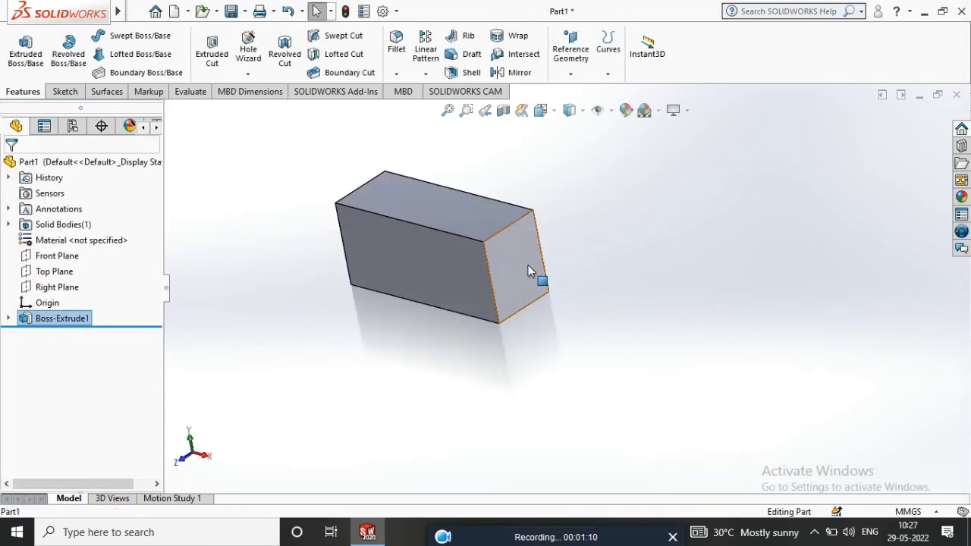
pyautogui.click(531, 269)
# Step: View the block's end face straight on and start a sketch on it
pyautogui.click(679, 223)
pyautogui.rightClick(571, 276)
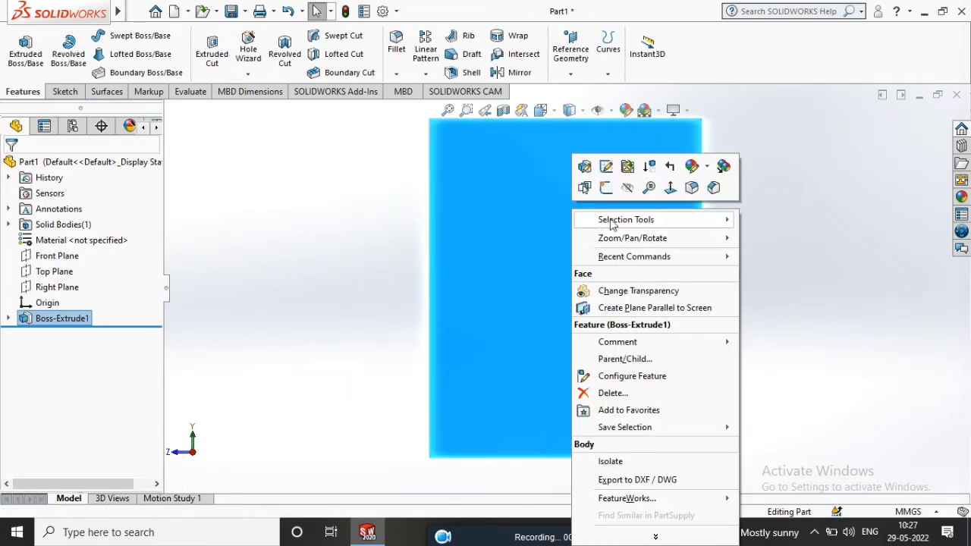
pyautogui.click(626, 187)
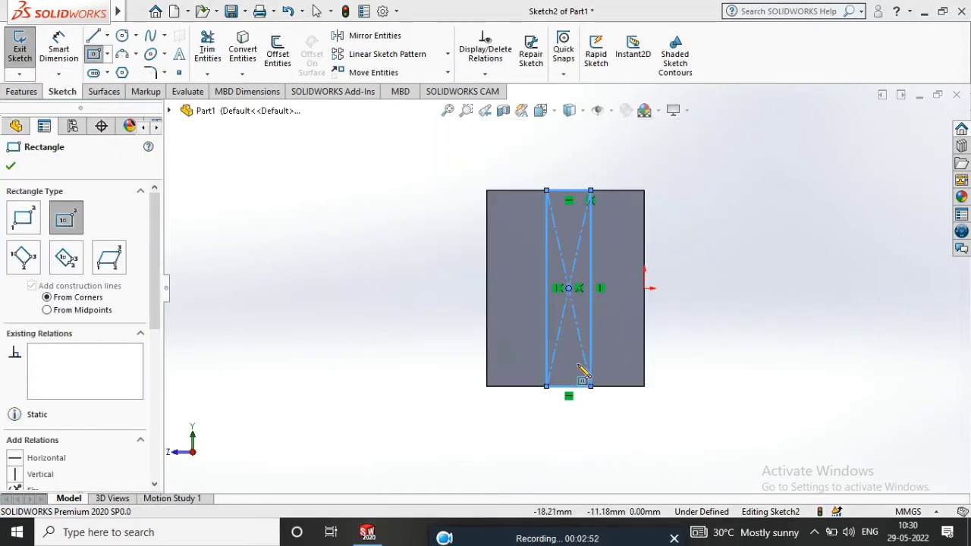
pyautogui.scroll(-3, 582, 371)
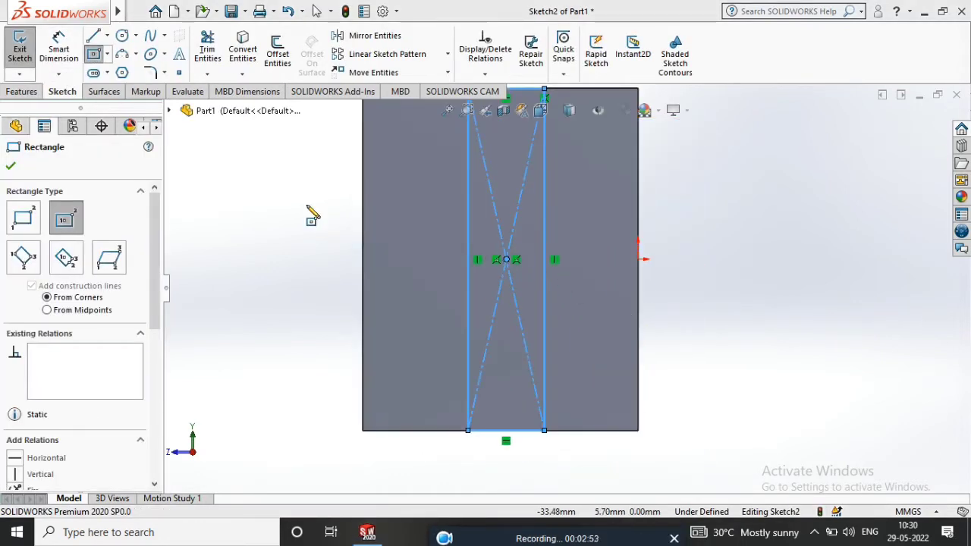
# Step: Dimension the slot rectangle 20 mm from the origin and 15 mm wide
pyautogui.click(60, 49)
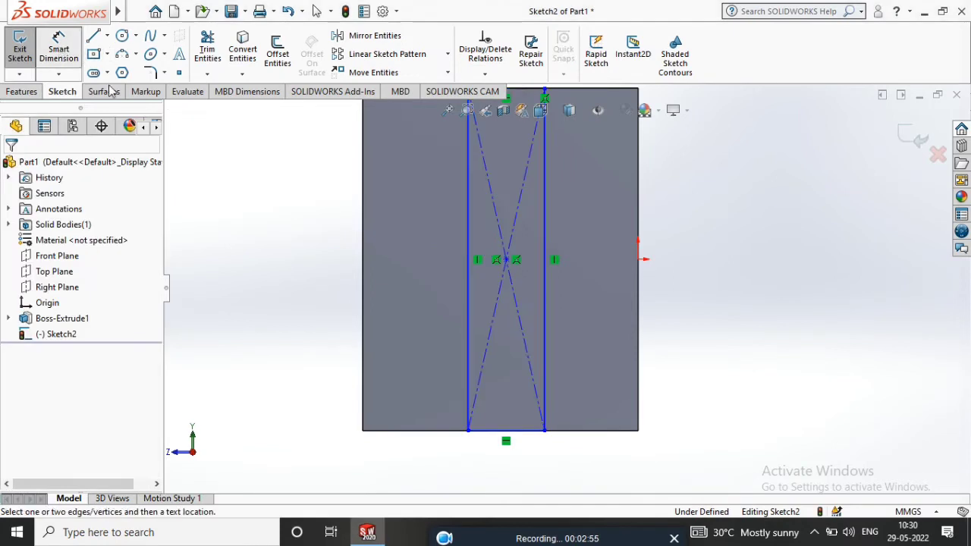
pyautogui.click(638, 259)
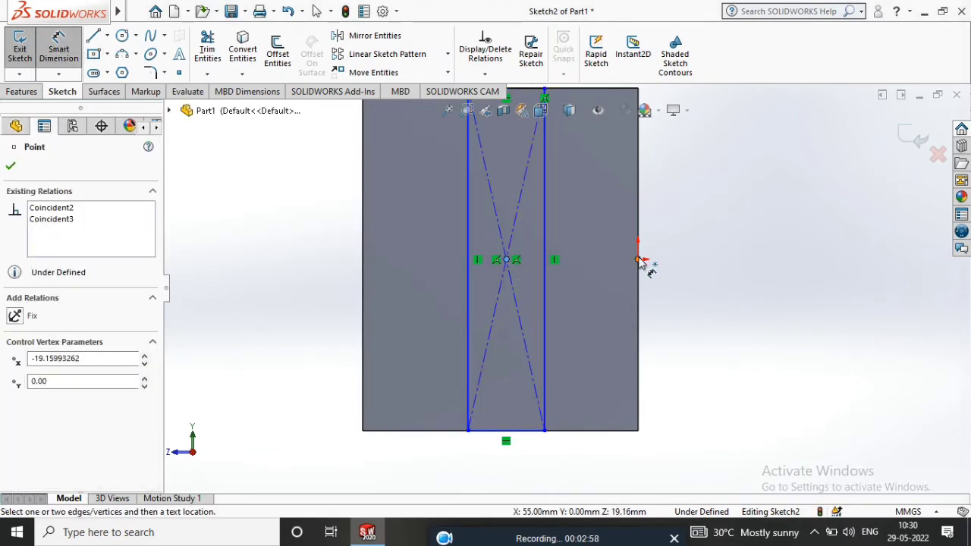
pyautogui.click(637, 259)
pyautogui.click(591, 478)
pyautogui.write('2')
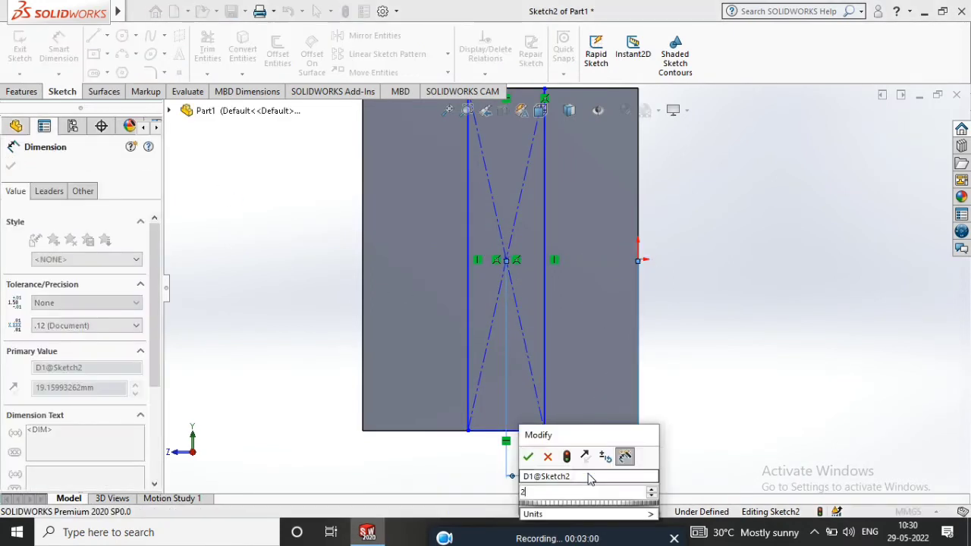
pyautogui.write('0')
pyautogui.press('Return')
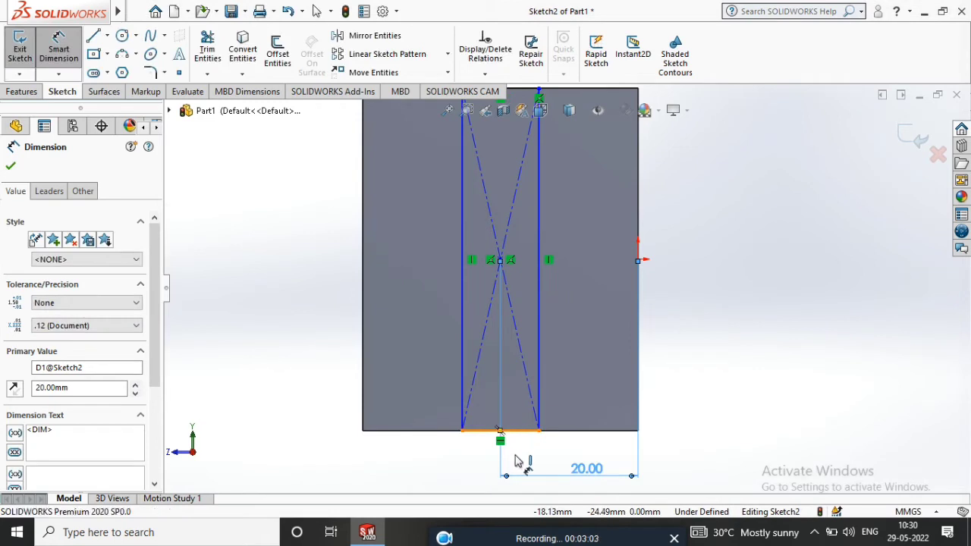
pyautogui.click(501, 430)
pyautogui.click(520, 454)
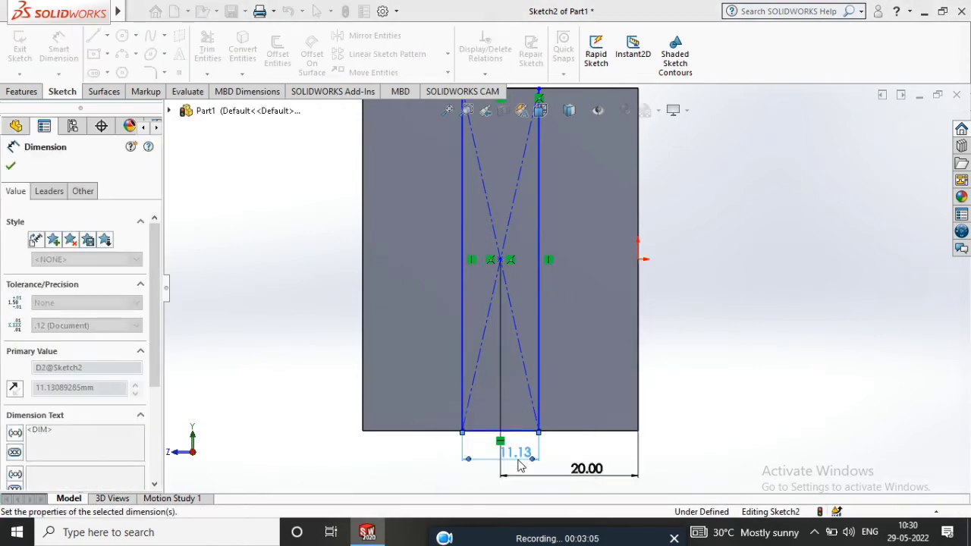
pyautogui.write('15')
pyautogui.press('Return')
pyautogui.press('Escape')
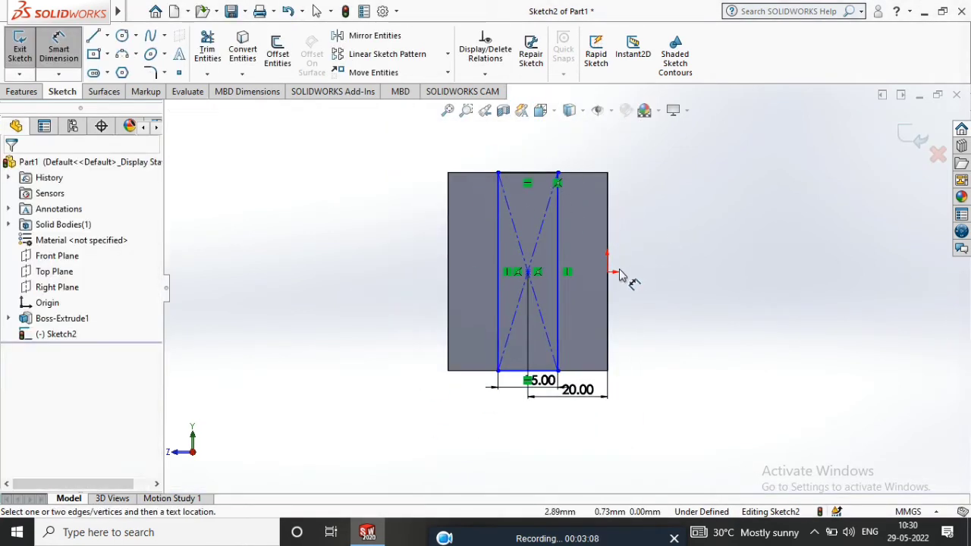
pyautogui.press('Escape')
# Step: Add a Horizontal relation between the rectangle's centre point and the origin
pyautogui.click(528, 273)
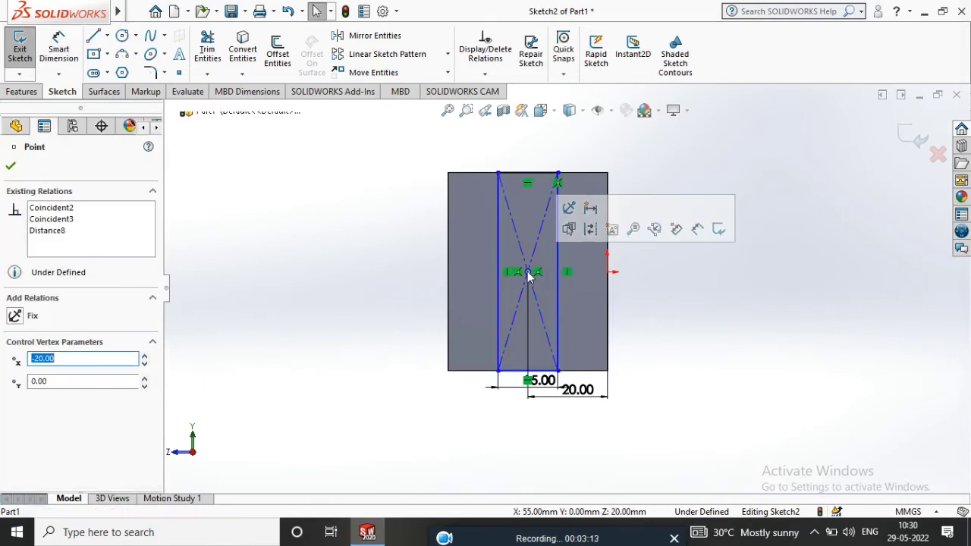
pyautogui.keyDown('ctrl'); pyautogui.click(608, 272); pyautogui.keyUp('ctrl')
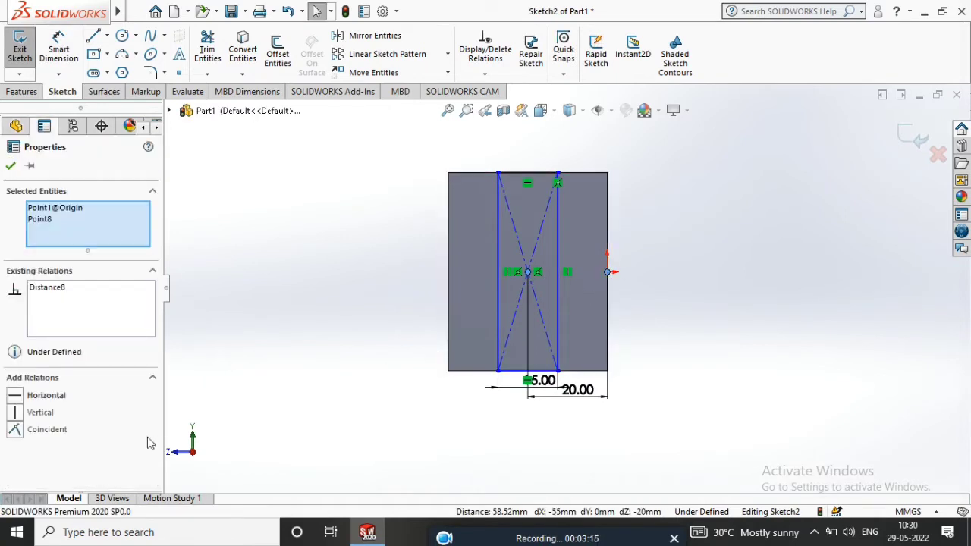
pyautogui.click(22, 400)
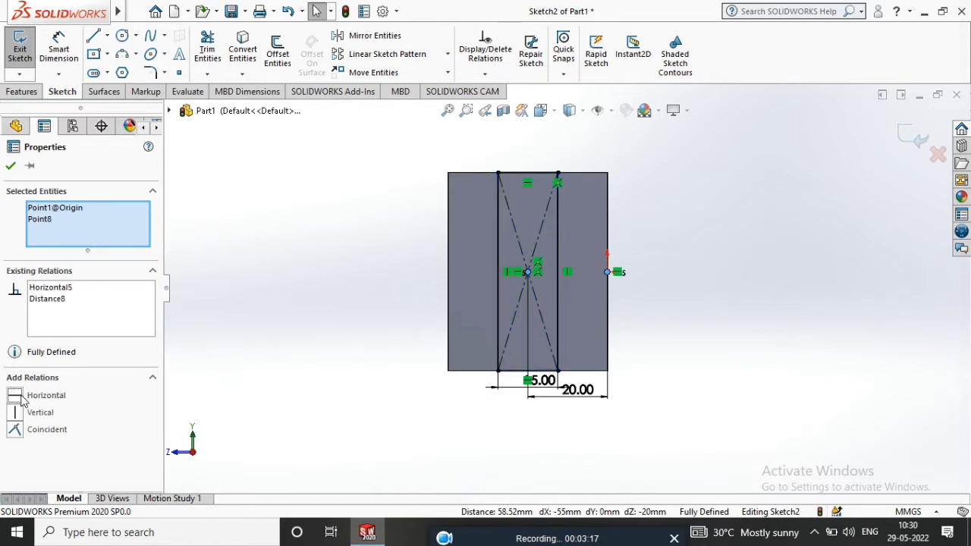
pyautogui.rightClick(352, 220)
pyautogui.click(349, 228)
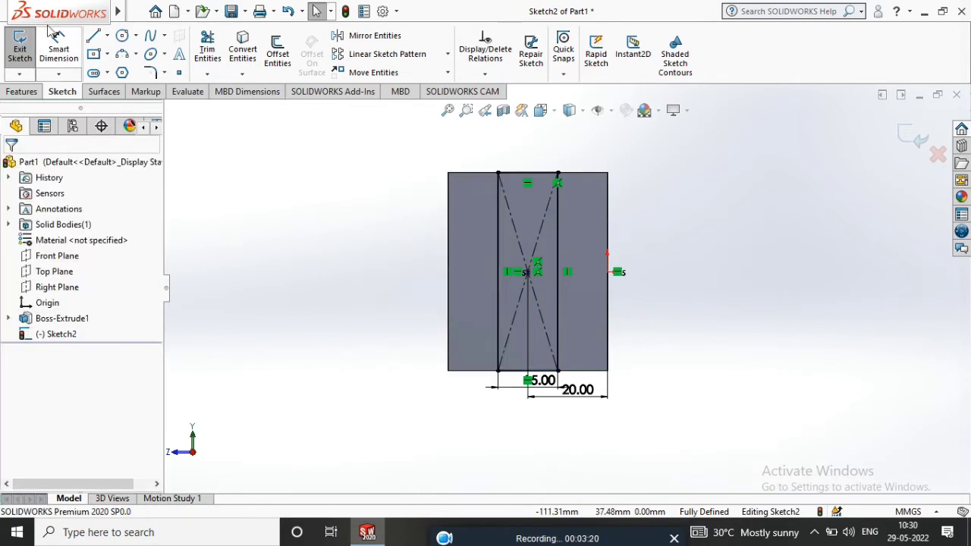
pyautogui.click(20, 93)
# Step: Cut the slot sketch into the block Blind at 90 mm depth
pyautogui.click(212, 50)
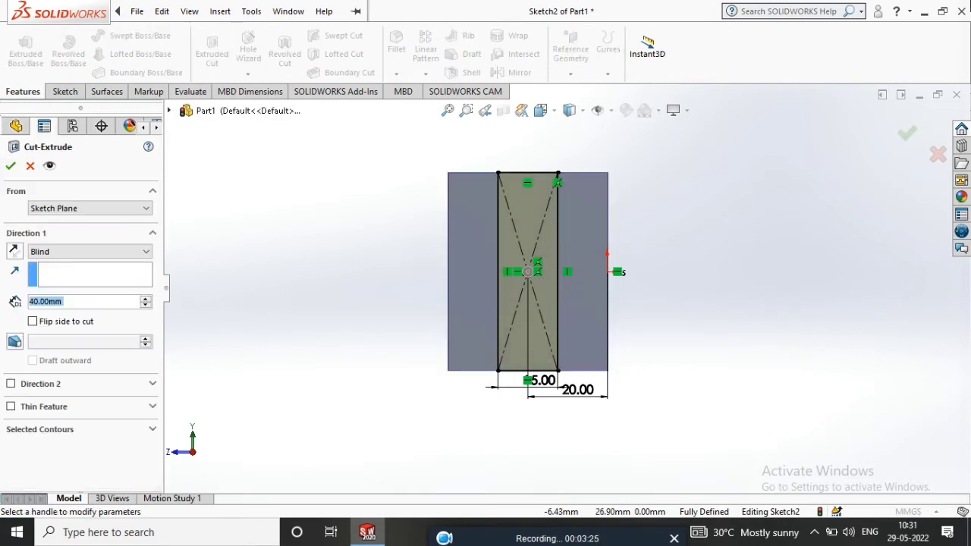
pyautogui.rightClick(967, 6)
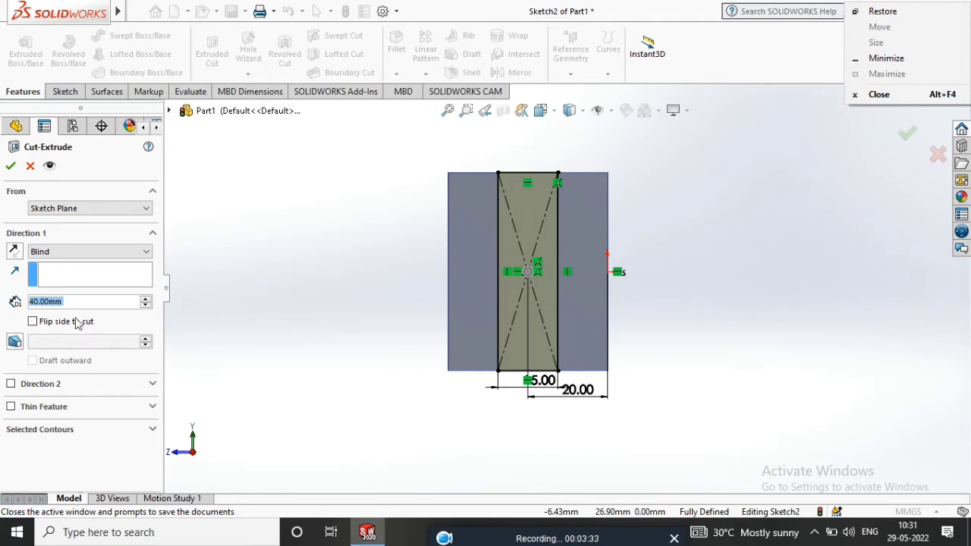
pyautogui.click(87, 251)
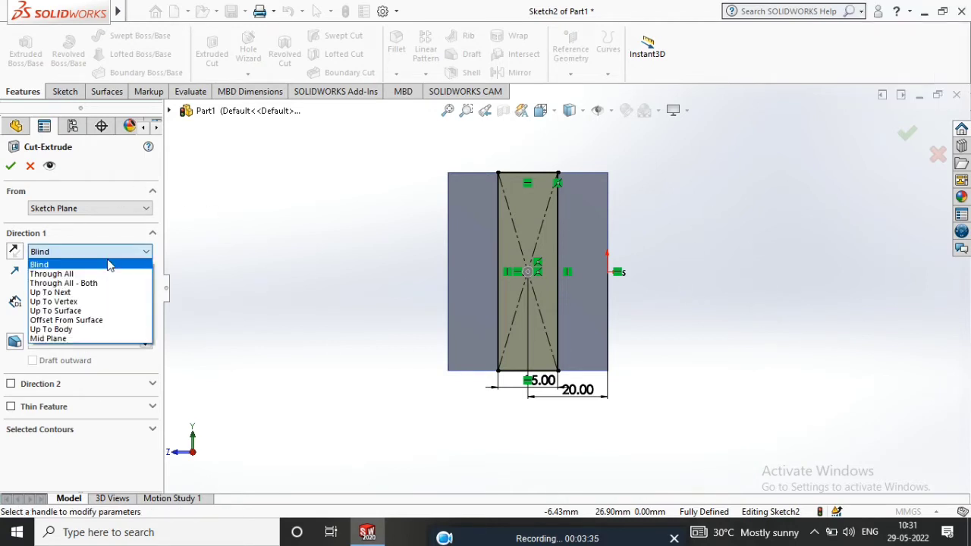
pyautogui.click(42, 257)
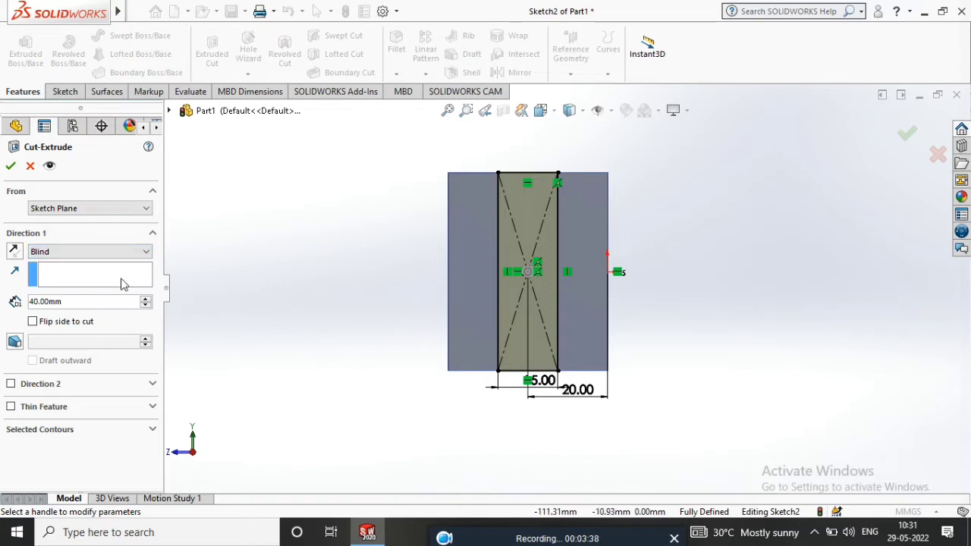
pyautogui.write('130')
pyautogui.press('Return')
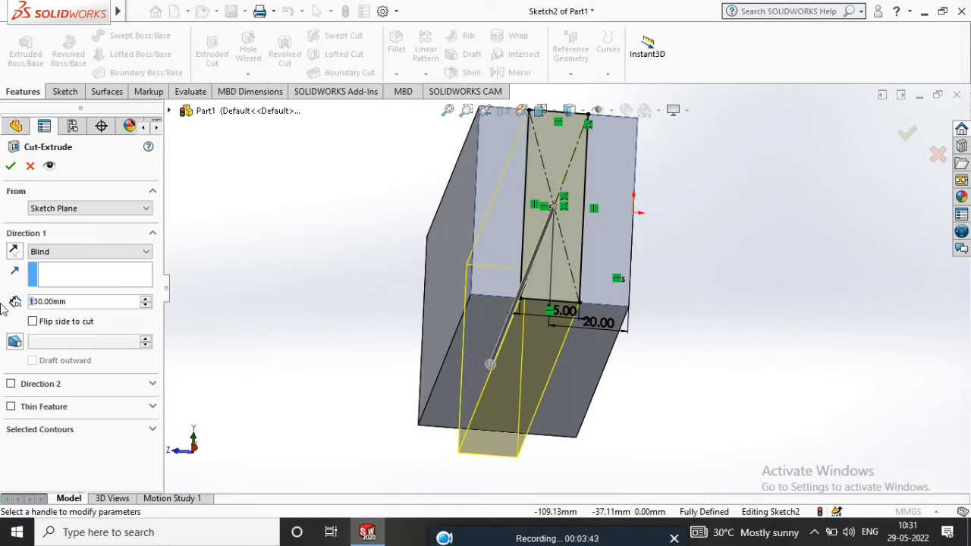
pyautogui.write('90')
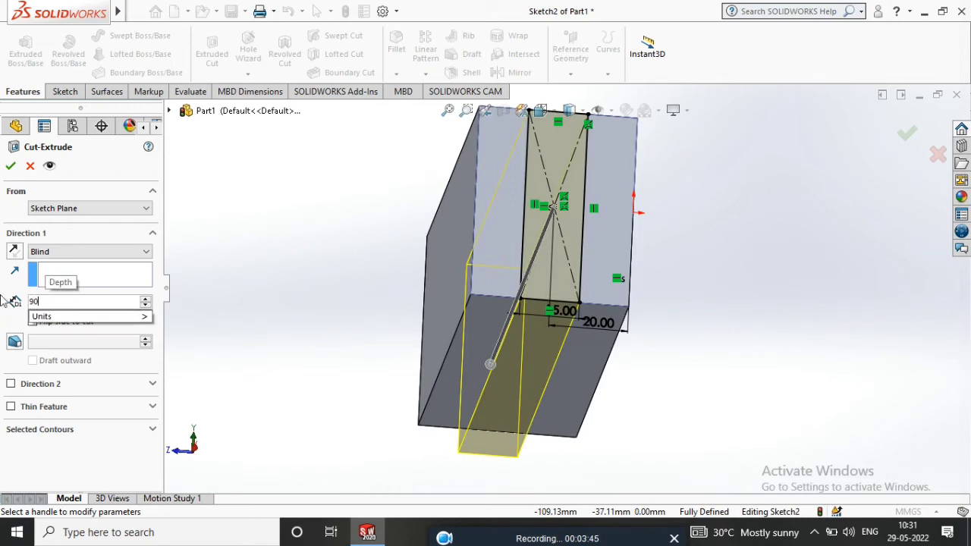
pyautogui.press('Return')
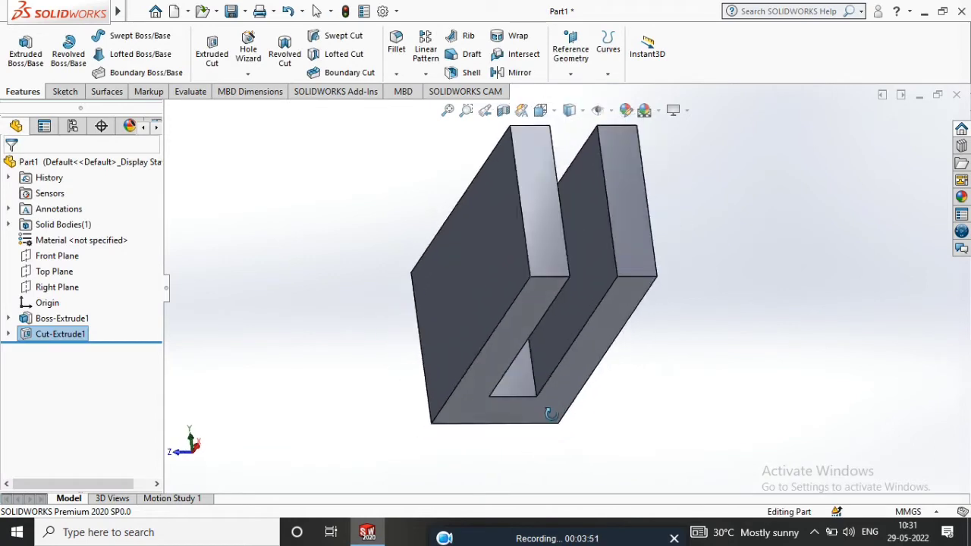
# Step: Begin a 20 mm fillet on the prong edges, then cancel it
pyautogui.click(396, 44)
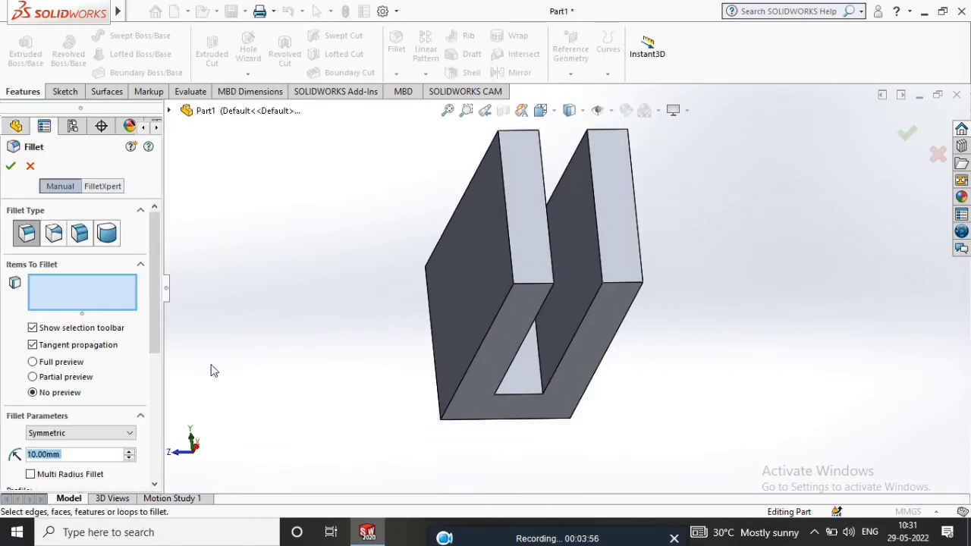
pyautogui.write('20')
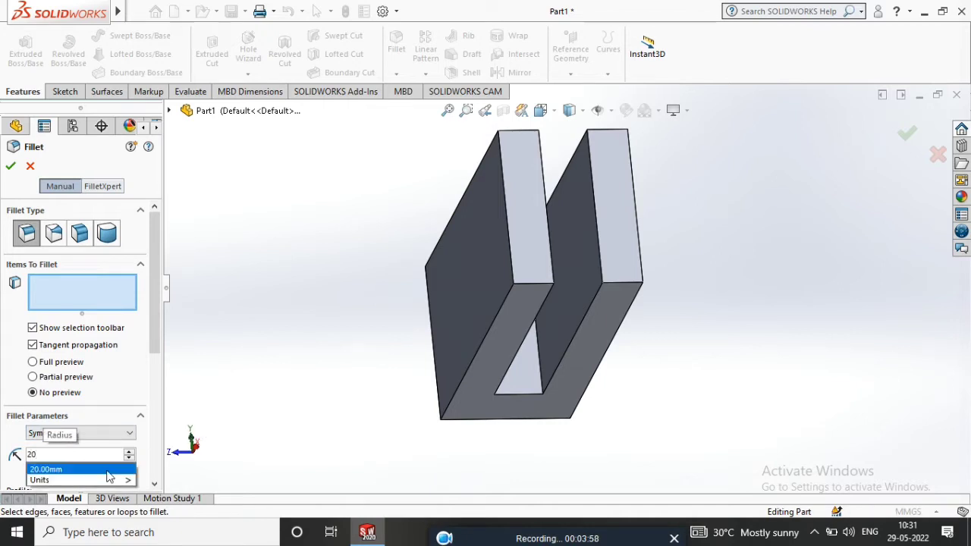
pyautogui.click(534, 281)
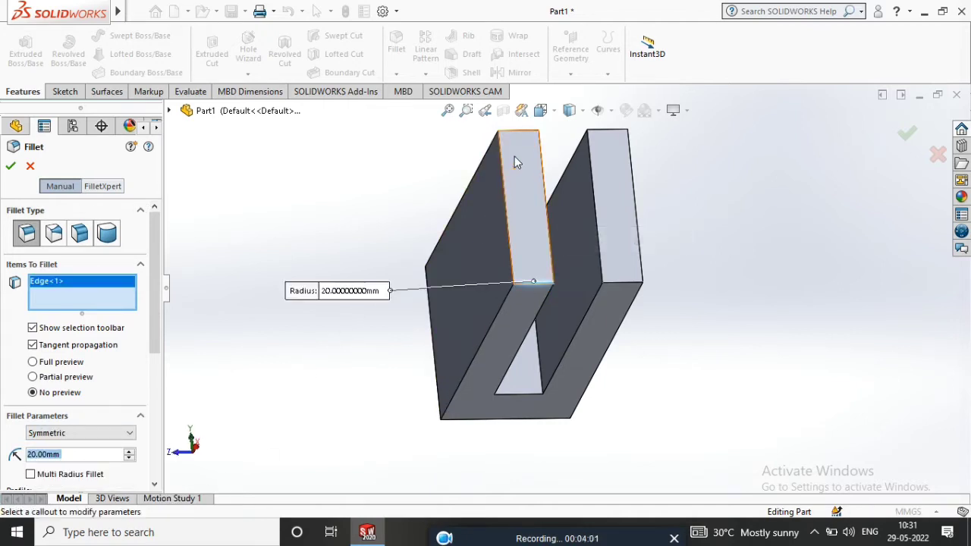
pyautogui.click(518, 130)
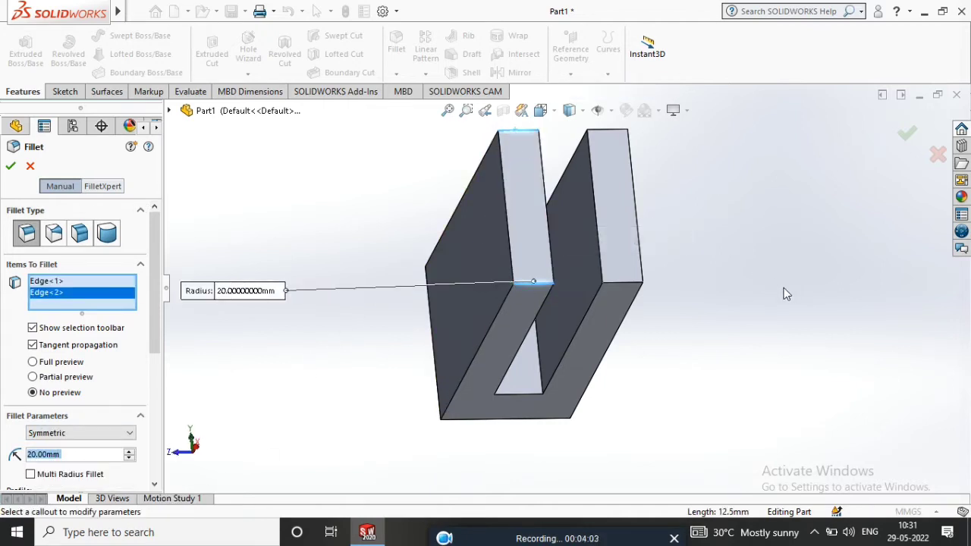
pyautogui.click(639, 289)
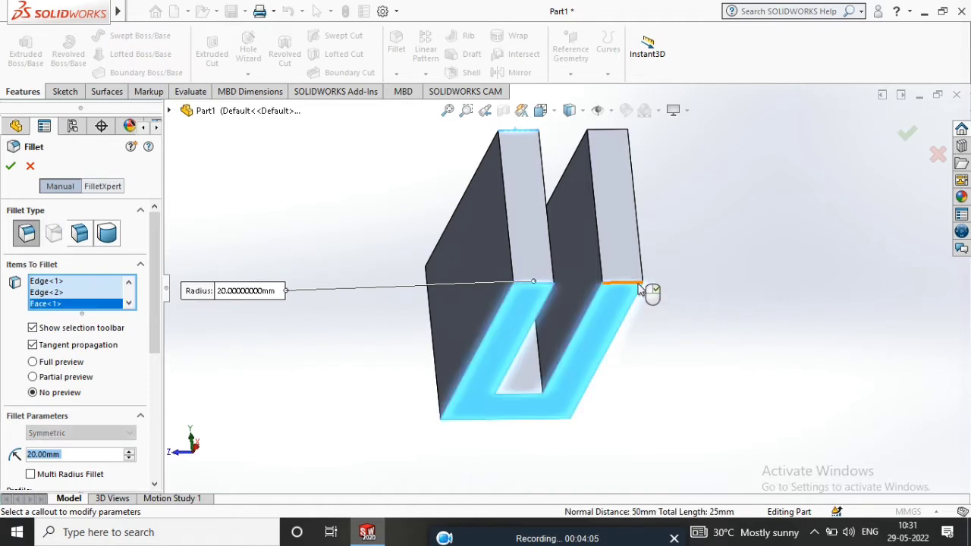
pyautogui.press('Escape')
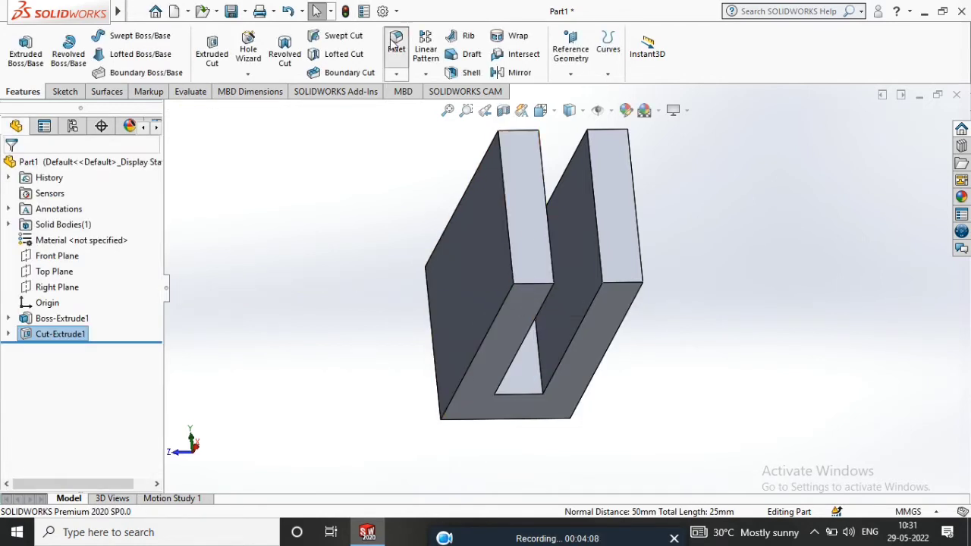
# Step: Fillet the four prong end edges at 20 mm radius
pyautogui.press('Return')
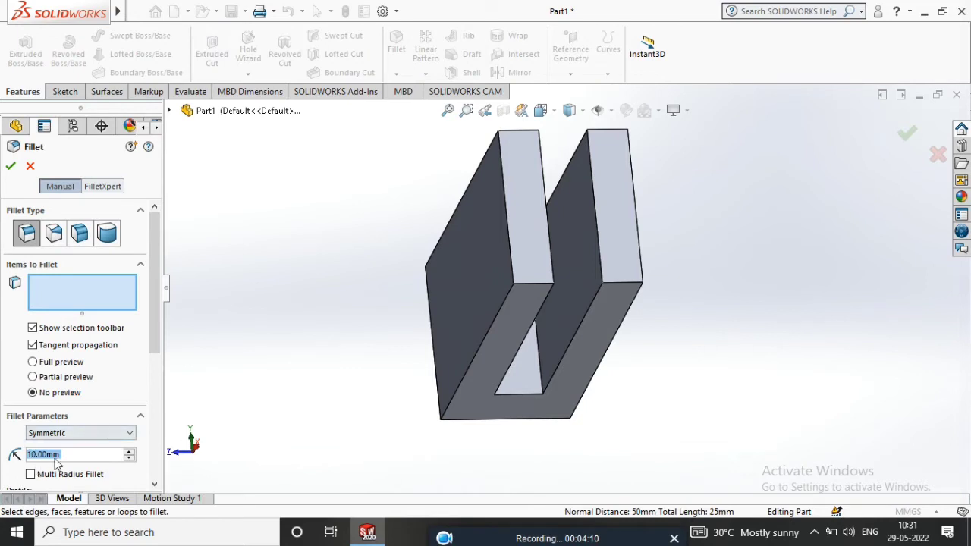
pyautogui.write('20')
pyautogui.press('Return')
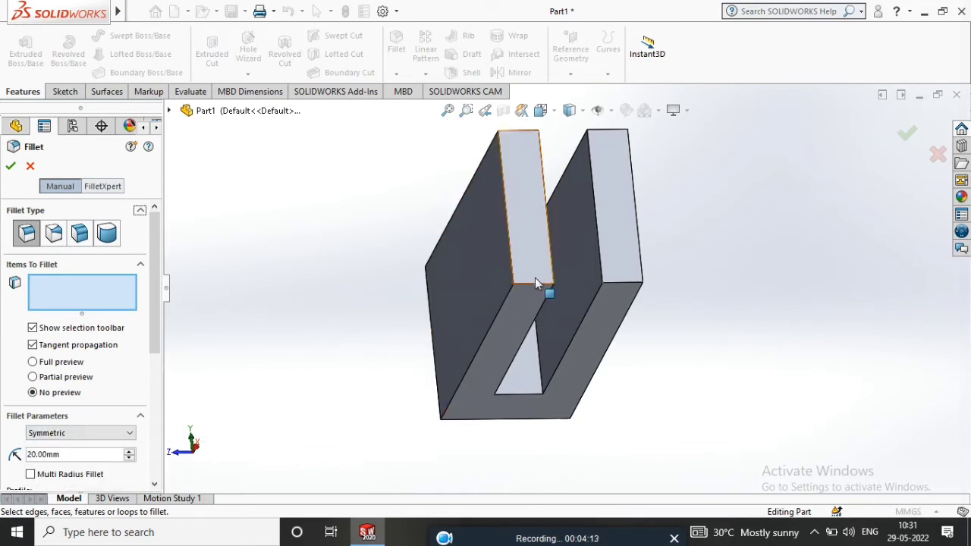
pyautogui.click(534, 280)
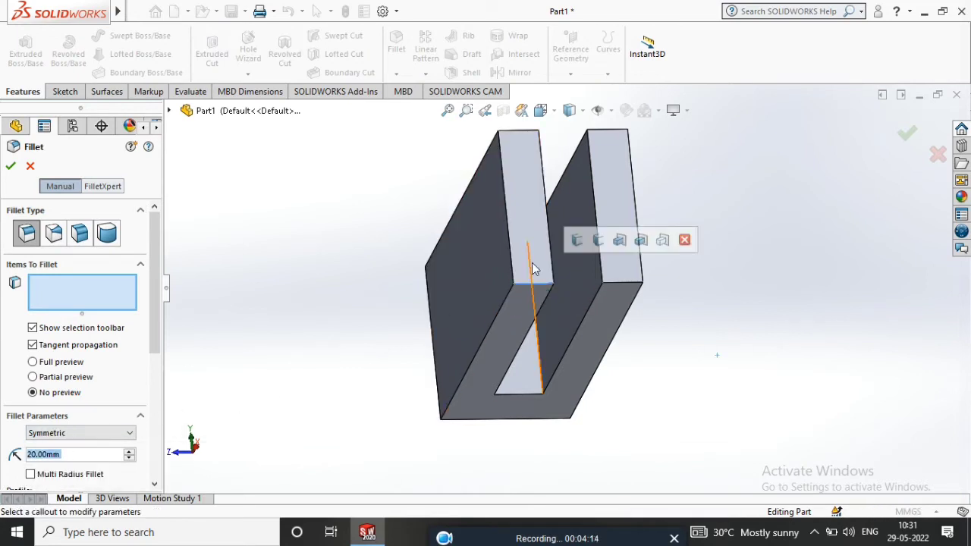
pyautogui.click(520, 133)
pyautogui.click(613, 133)
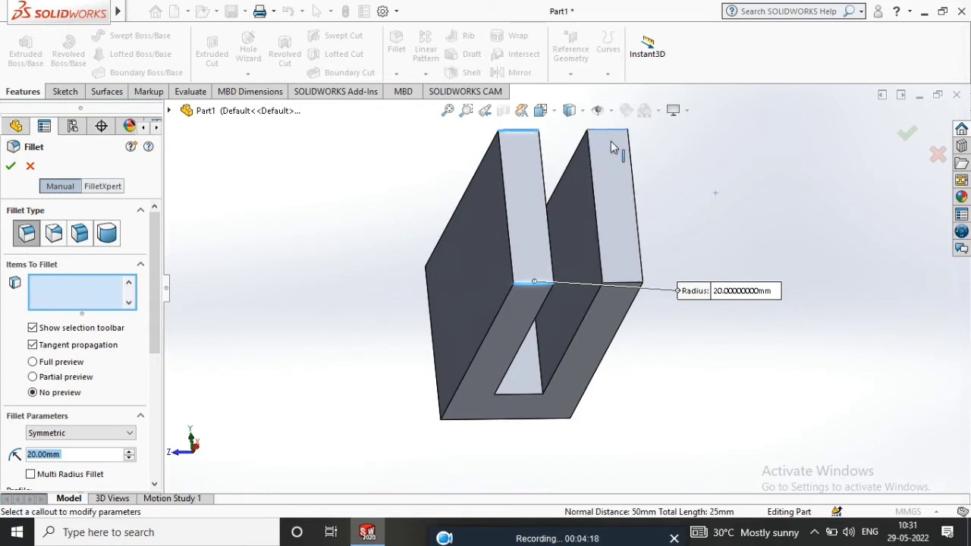
pyautogui.click(624, 285)
pyautogui.moveTo(626, 288); pyautogui.dragTo(607, 414, button='middle')
pyautogui.click(11, 165)
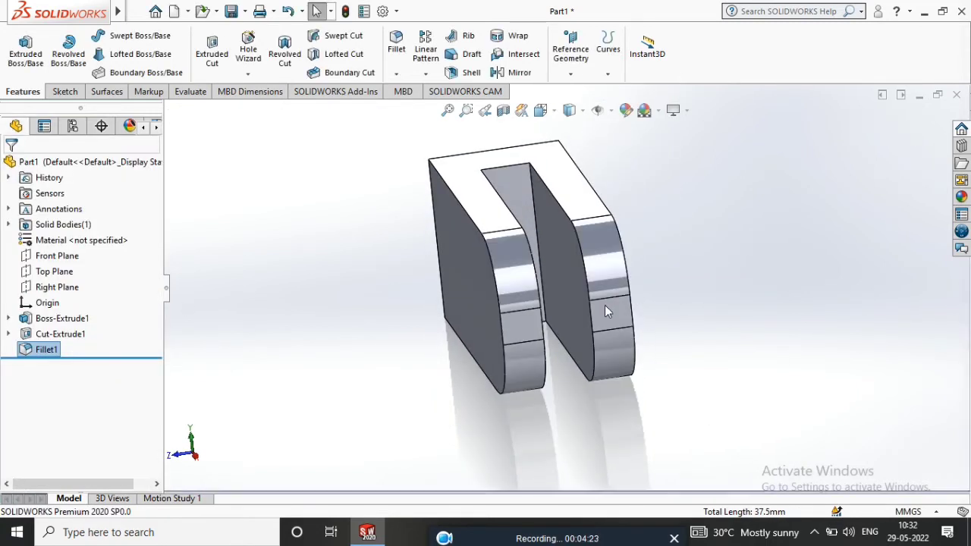
# Step: View the rounded side face straight on and start a sketch on it
pyautogui.scroll(3, 643, 283)
pyautogui.scroll(-3, 604, 327)
pyautogui.moveTo(604, 327); pyautogui.dragTo(318, 221, button='middle')
pyautogui.click(342, 241)
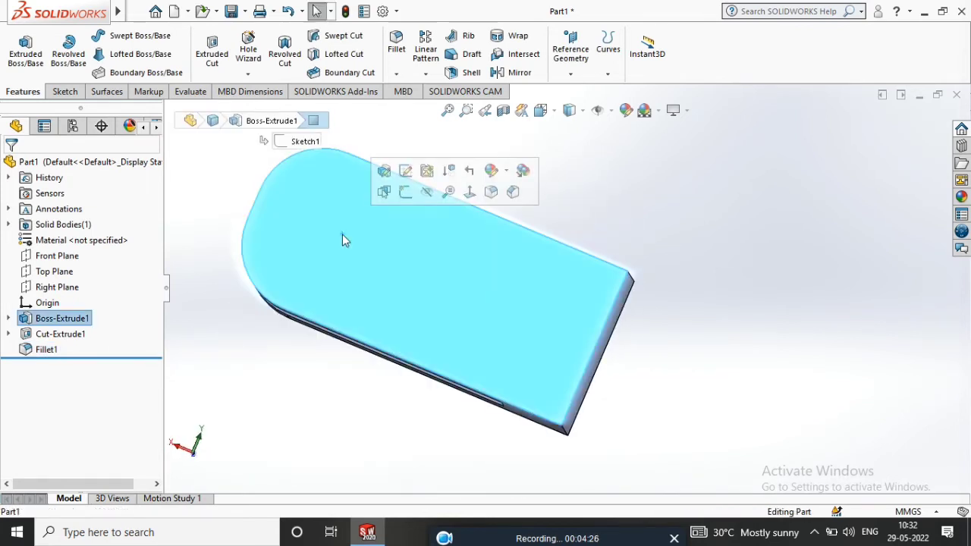
pyautogui.click(469, 192)
pyautogui.rightClick(447, 291)
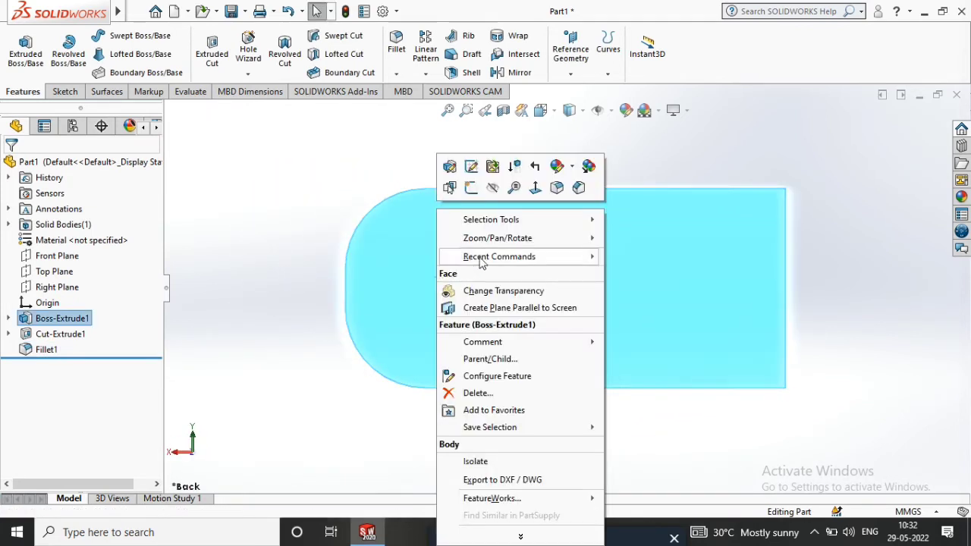
pyautogui.click(469, 189)
# Step: Draw a circle near the rounded end of the arm
pyautogui.moveTo(113, 7)
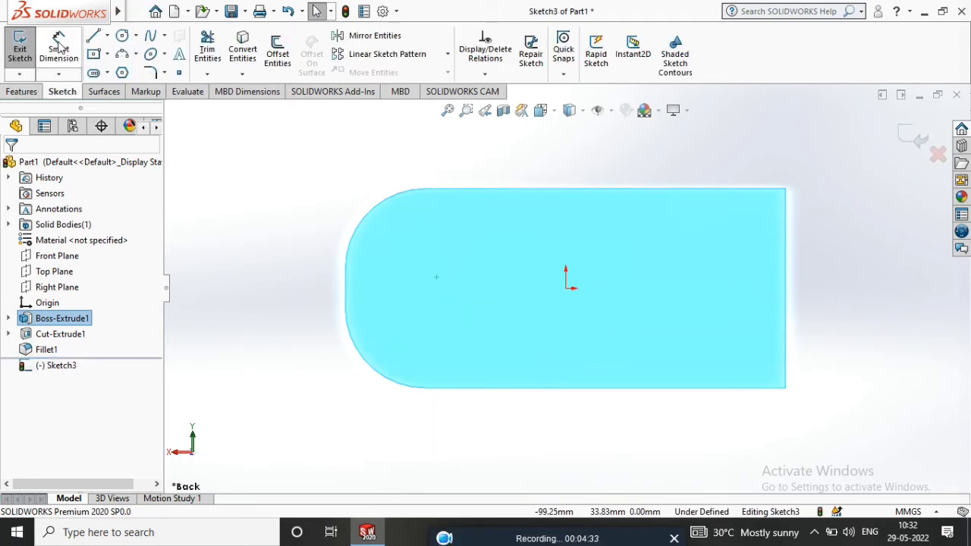
pyautogui.click(122, 35)
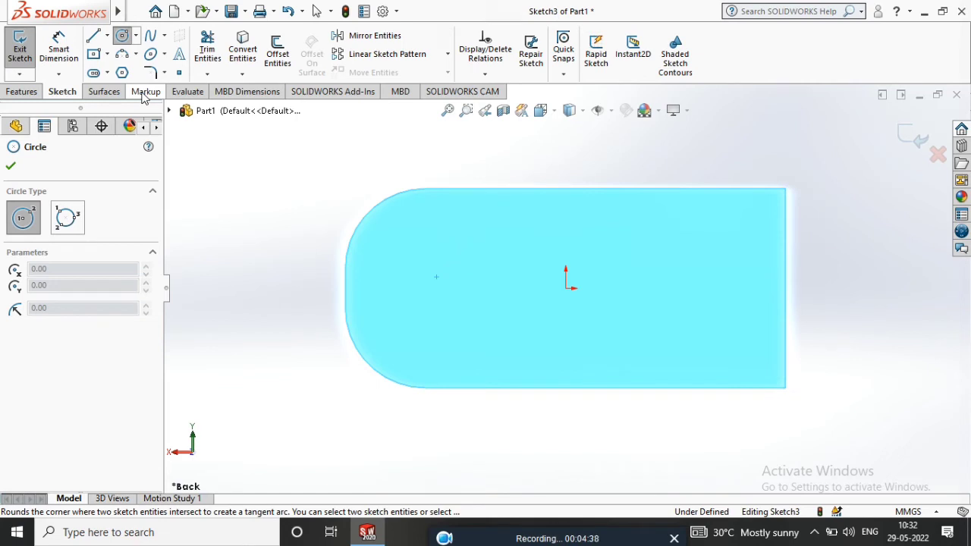
pyautogui.click(433, 288)
pyautogui.click(459, 301)
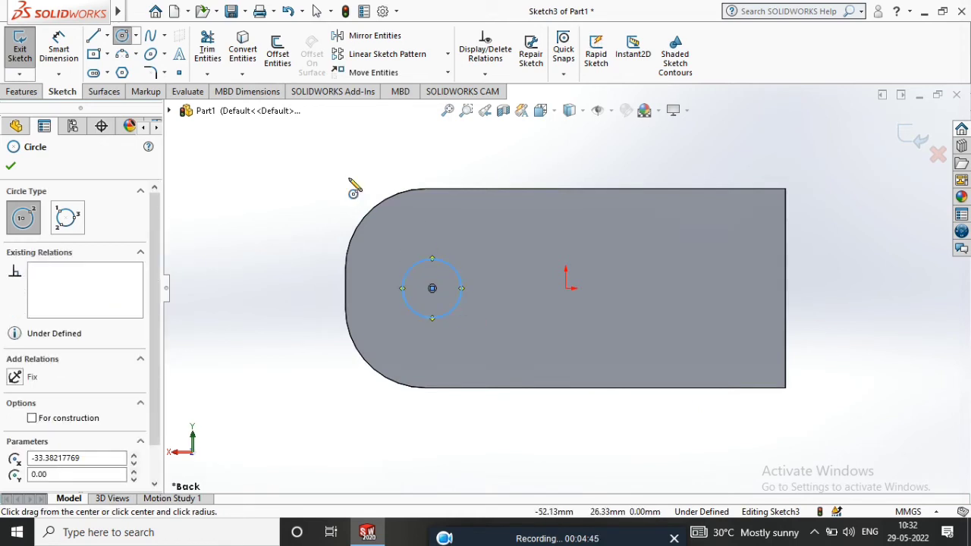
# Step: Dimension the circle to Ø20 mm, 30 mm from the origin
pyautogui.click(62, 59)
pyautogui.click(462, 289)
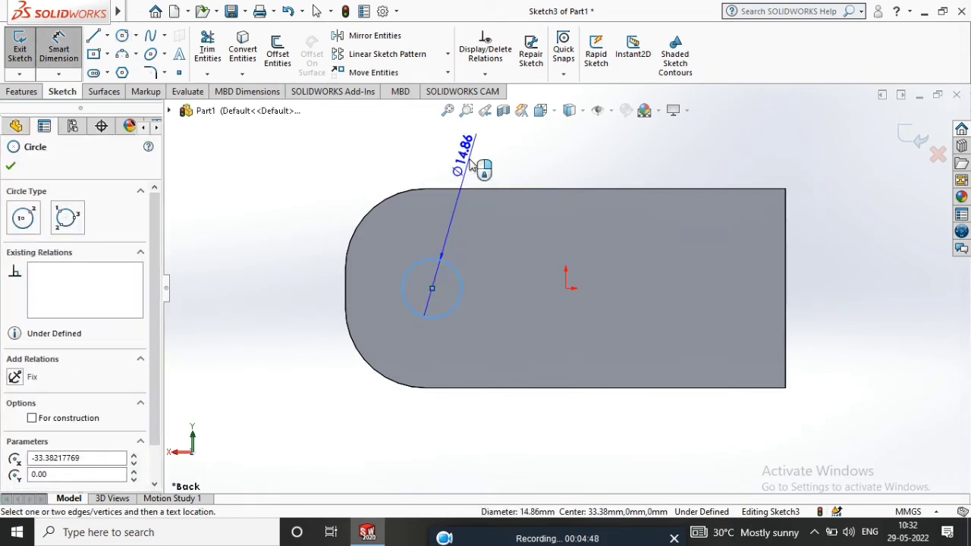
pyautogui.click(470, 165)
pyautogui.write('20')
pyautogui.press('Return')
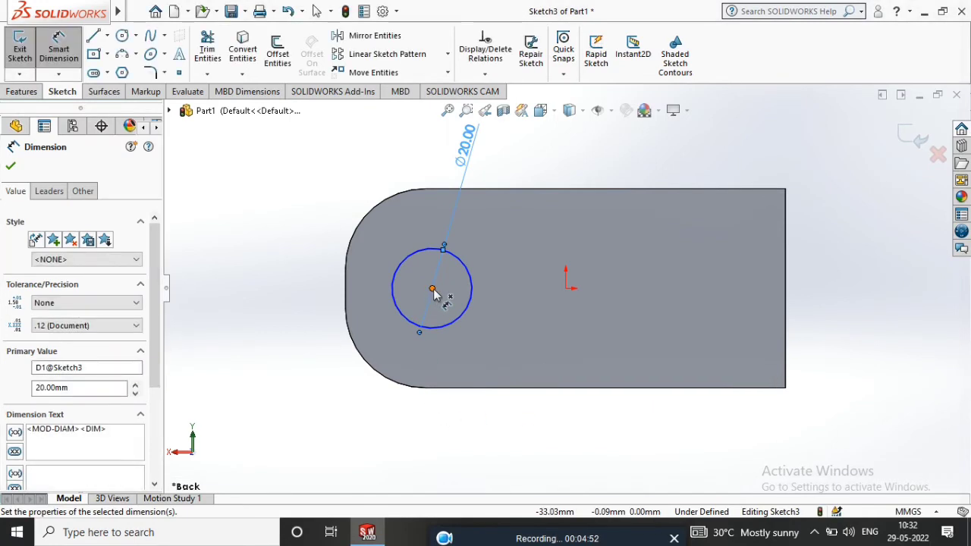
pyautogui.click(431, 288)
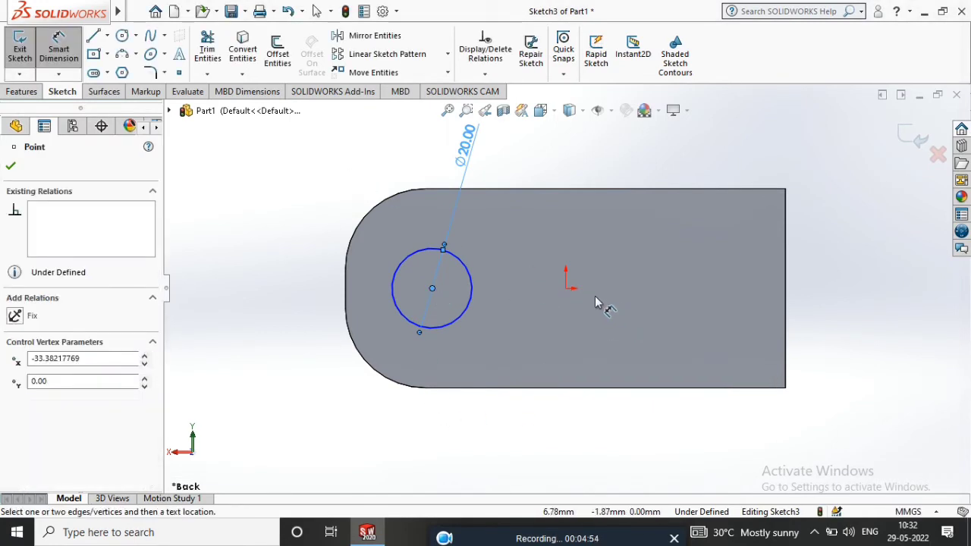
pyautogui.click(565, 288)
pyautogui.click(520, 440)
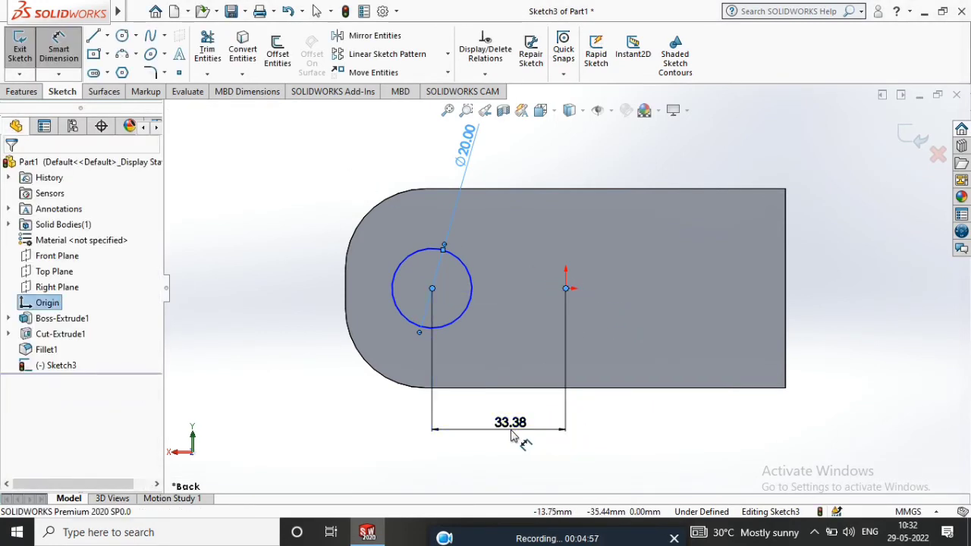
pyautogui.write('30')
pyautogui.press('Return')
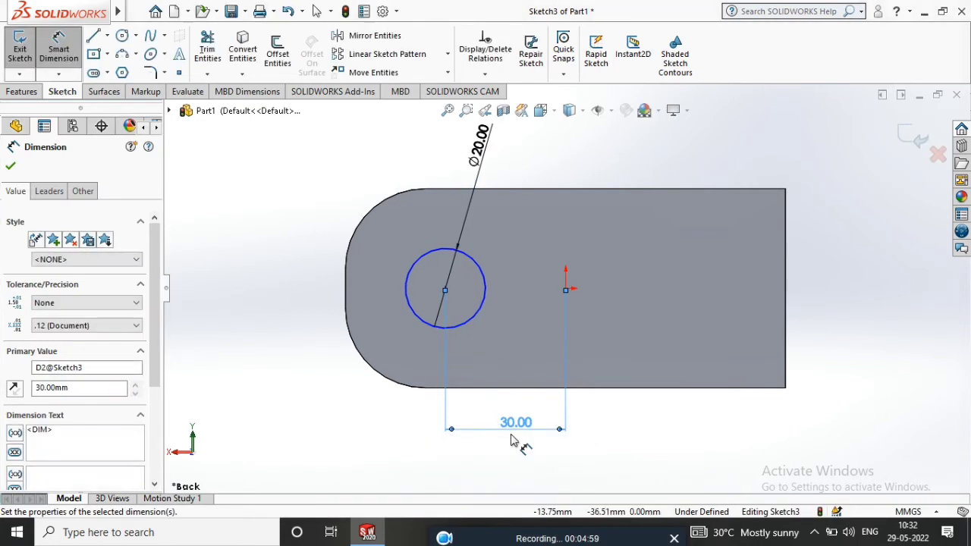
pyautogui.press('Escape')
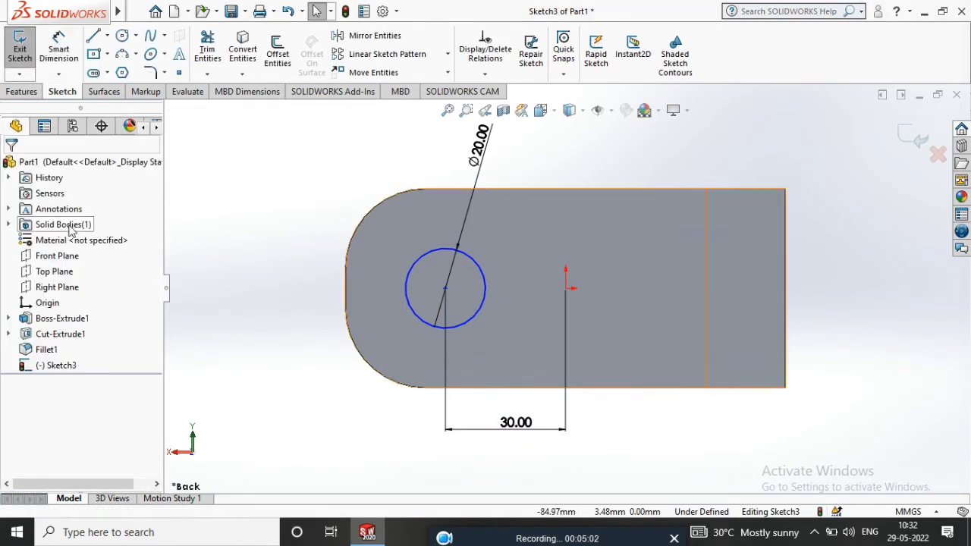
# Step: Make the circle centre horizontal with the origin
pyautogui.click(444, 290)
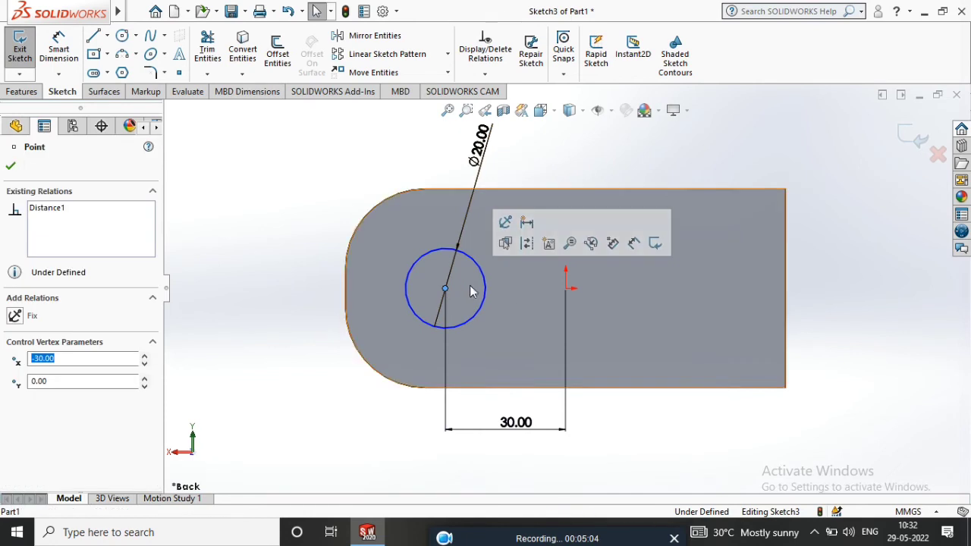
pyautogui.click(568, 291)
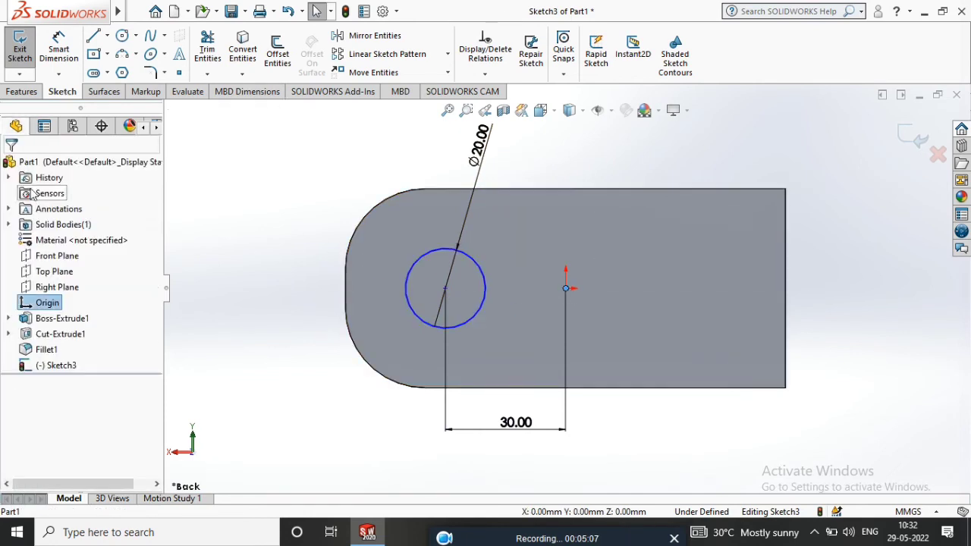
pyautogui.click(444, 291)
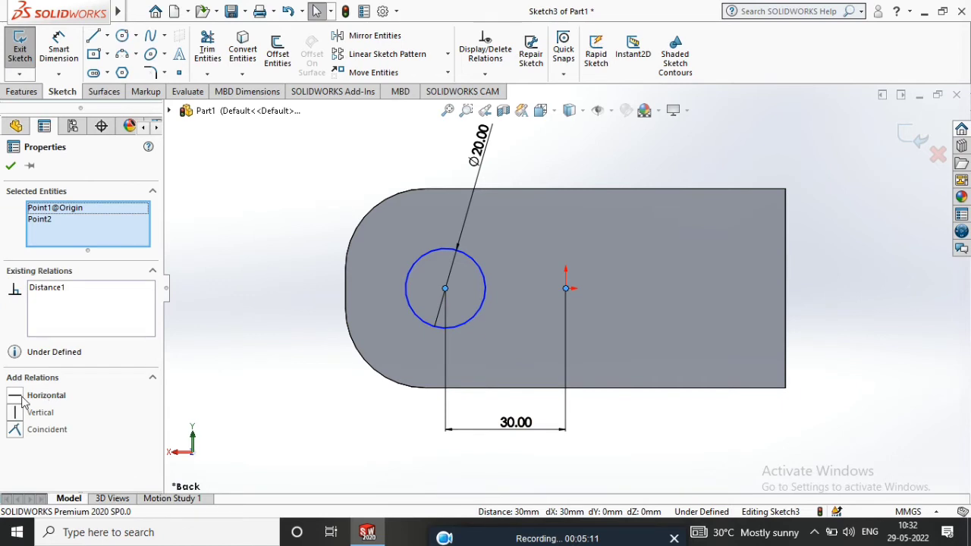
pyautogui.click(17, 396)
pyautogui.click(11, 167)
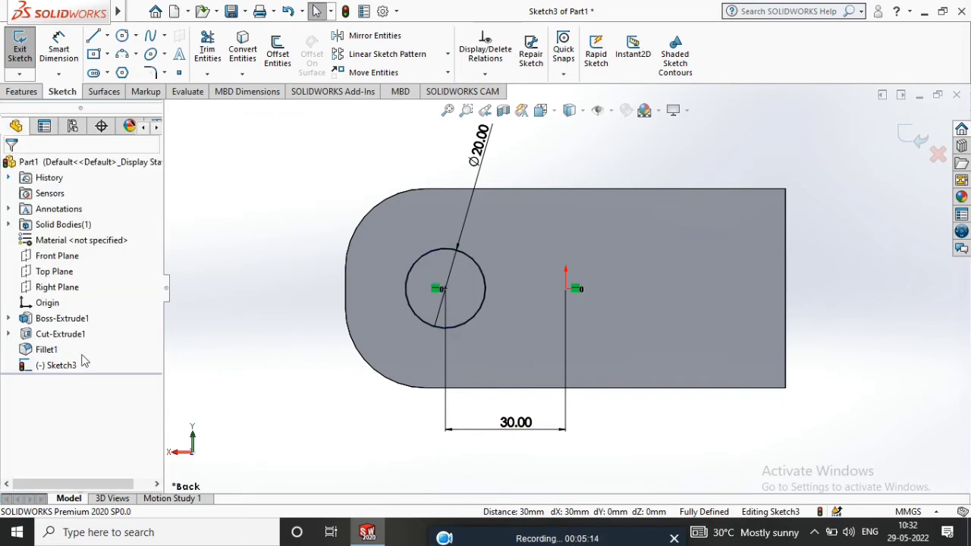
# Step: Cut the circle 90 mm Blind through both arms as a cross hole
pyautogui.click(21, 91)
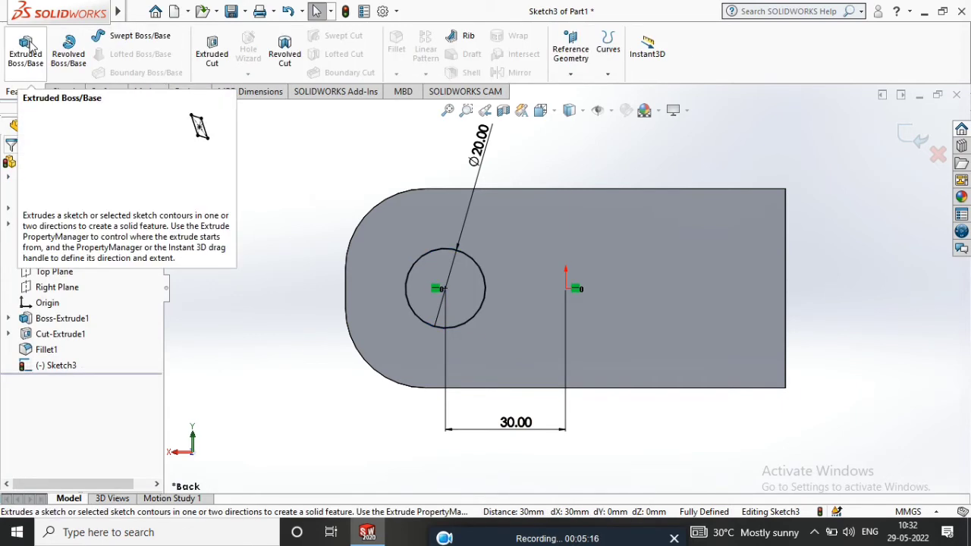
pyautogui.click(212, 52)
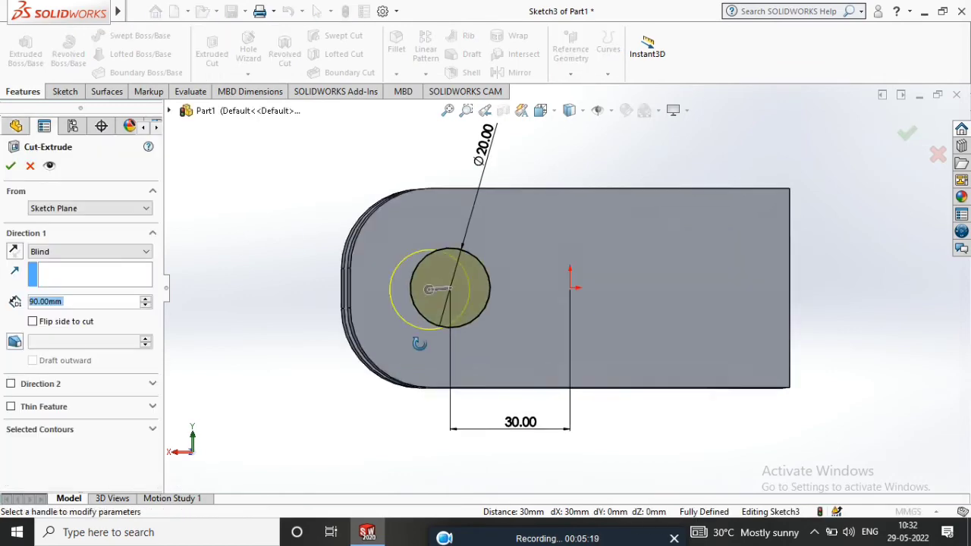
pyautogui.click(10, 169)
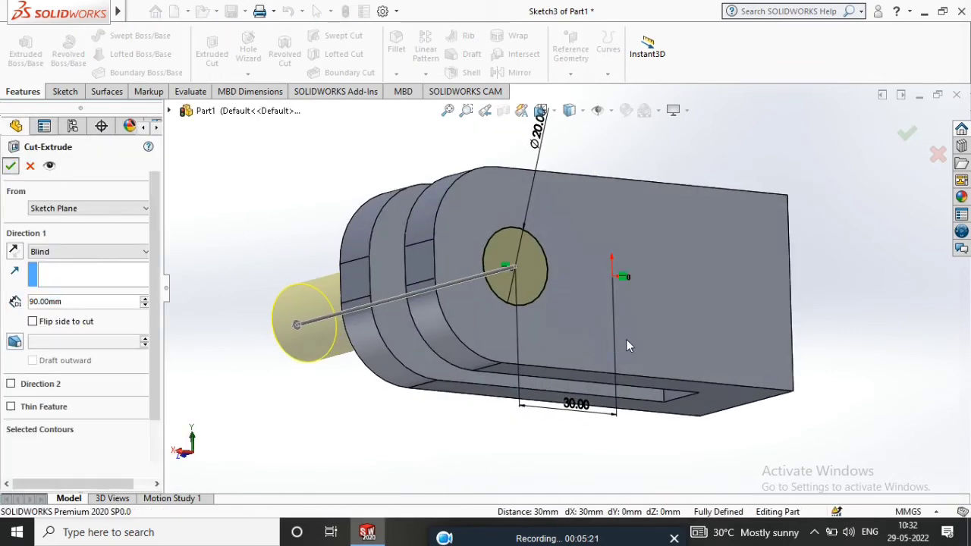
pyautogui.moveTo(571, 339); pyautogui.dragTo(491, 348, button='middle')
# Step: View the block's flat end face straight on and start a sketch on it
pyautogui.click(564, 333)
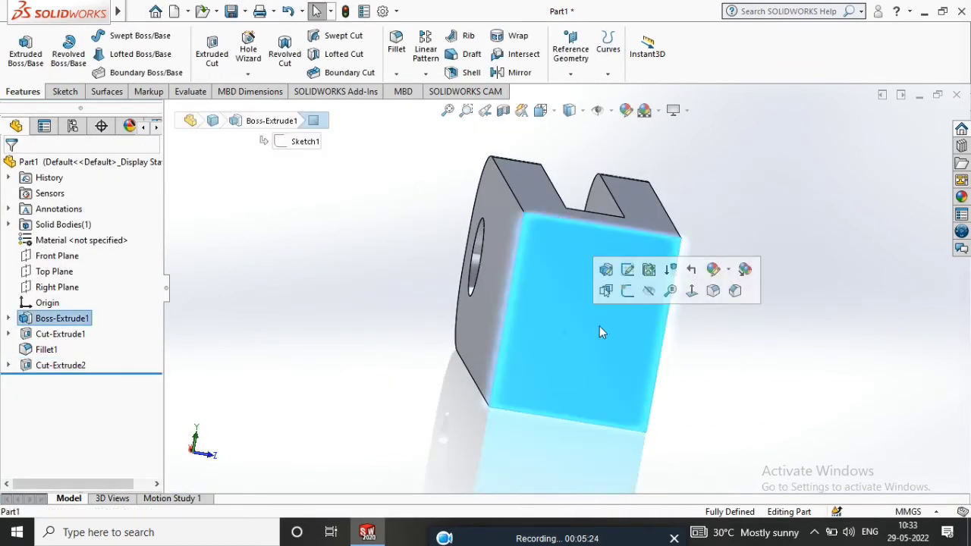
pyautogui.click(733, 288)
pyautogui.rightClick(617, 325)
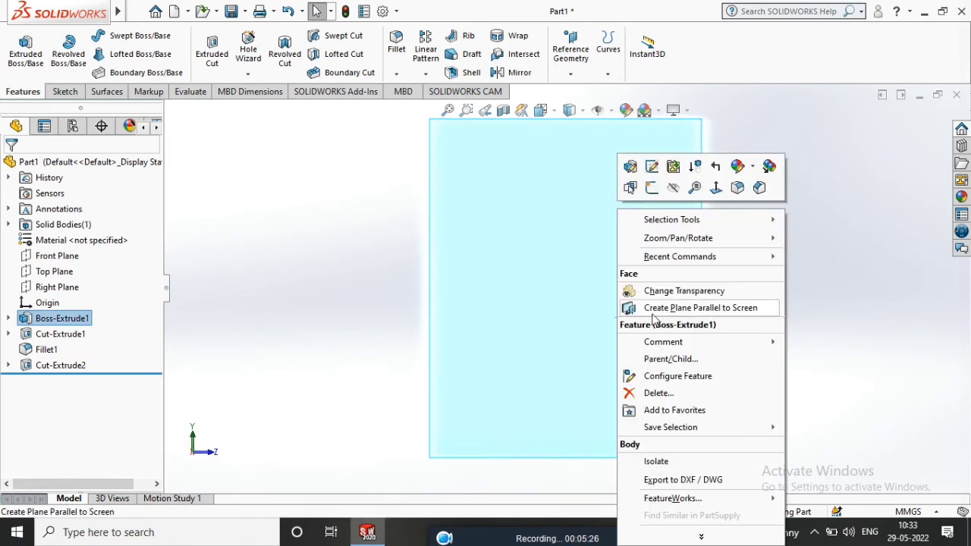
pyautogui.click(652, 189)
# Step: Draw a construction centerline from the face's top-right to bottom-left corner
pyautogui.click(106, 35)
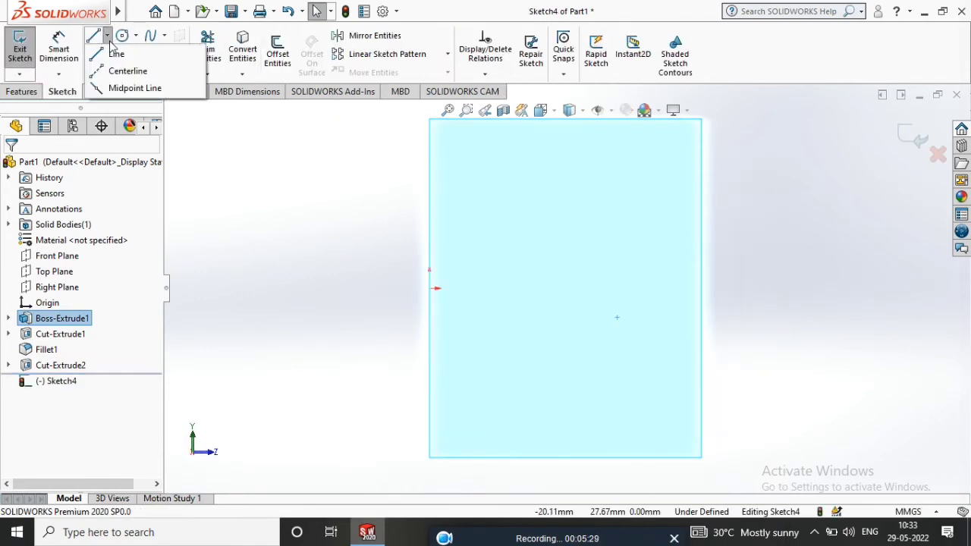
pyautogui.click(129, 69)
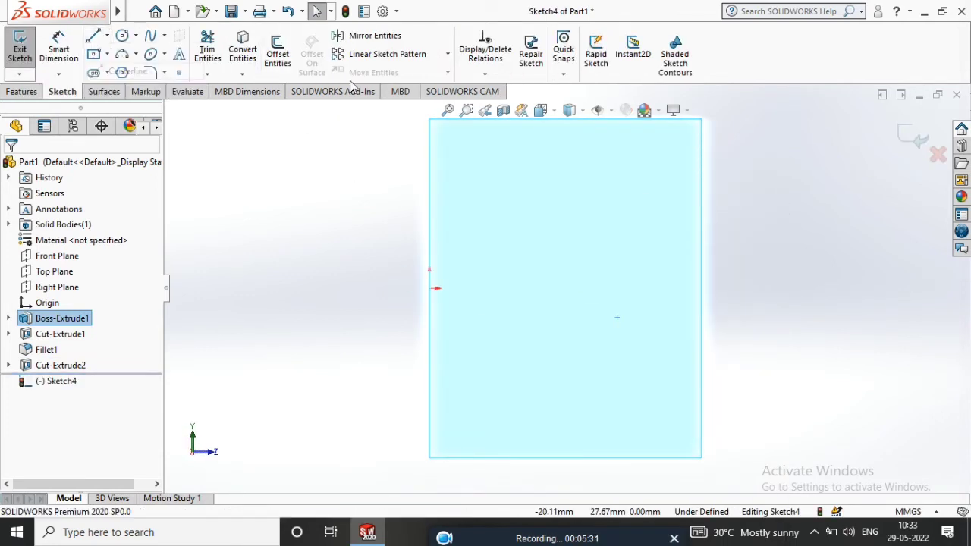
pyautogui.click(701, 120)
pyautogui.click(429, 458)
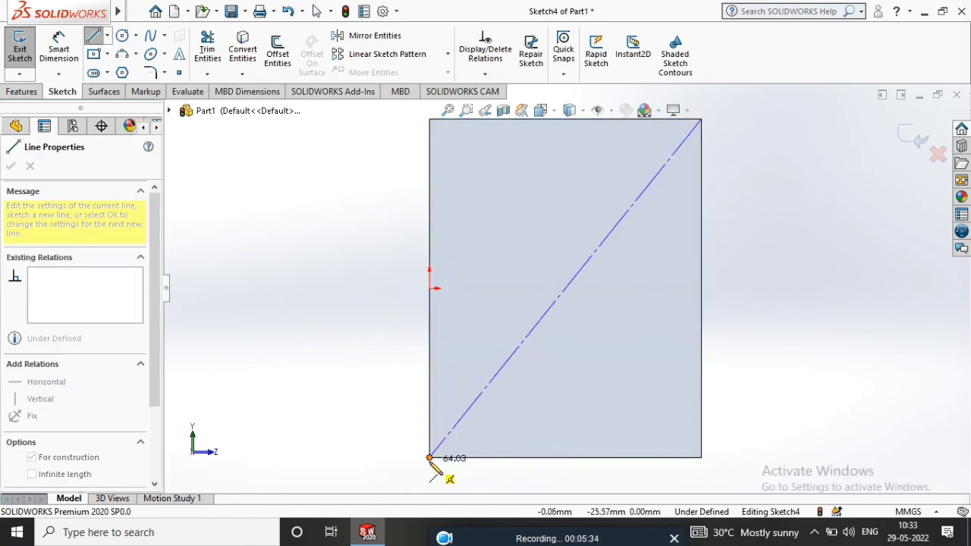
pyautogui.rightClick(753, 306)
pyautogui.click(803, 309)
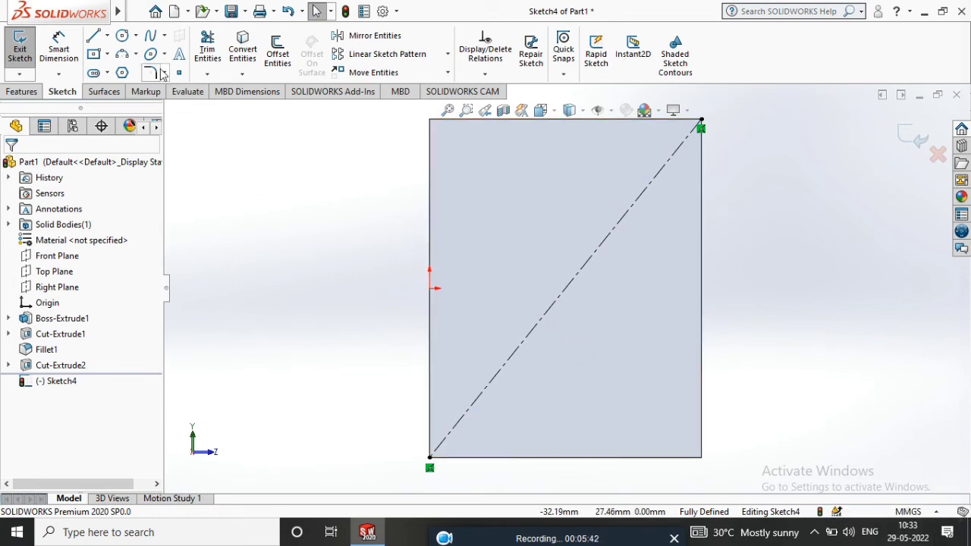
# Step: Draw a Ø20 mm circle centred on the centerline's midpoint
pyautogui.click(121, 37)
pyautogui.click(565, 289)
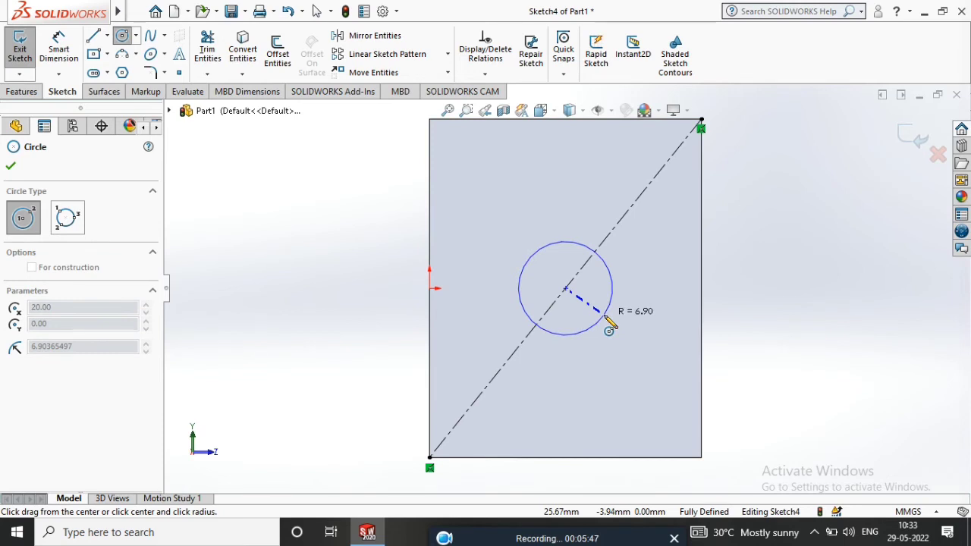
pyautogui.click(607, 319)
pyautogui.click(59, 47)
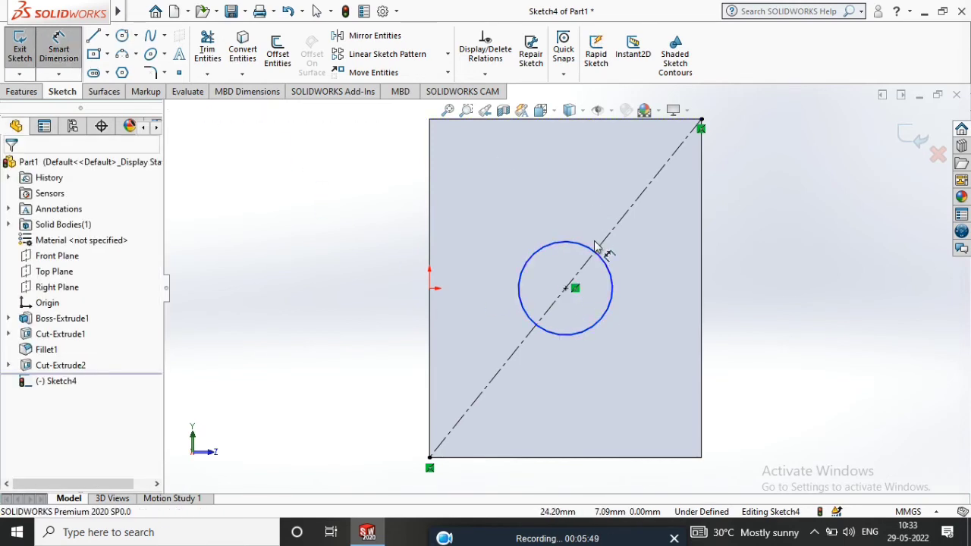
pyautogui.click(383, 274)
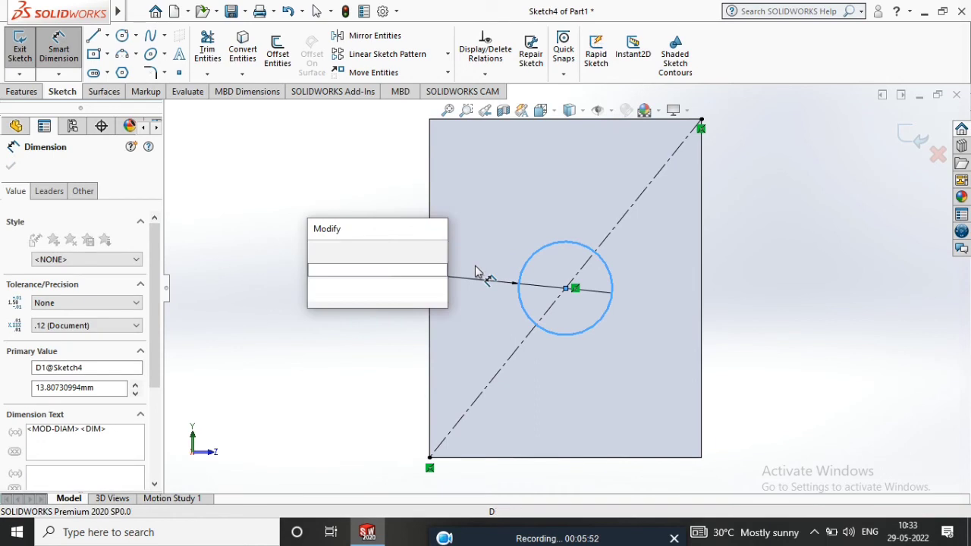
pyautogui.write('20')
pyautogui.press('Return')
pyautogui.moveTo(589, 336); pyautogui.dragTo(509, 307, button='middle')
pyautogui.click(21, 91)
pyautogui.click(25, 49)
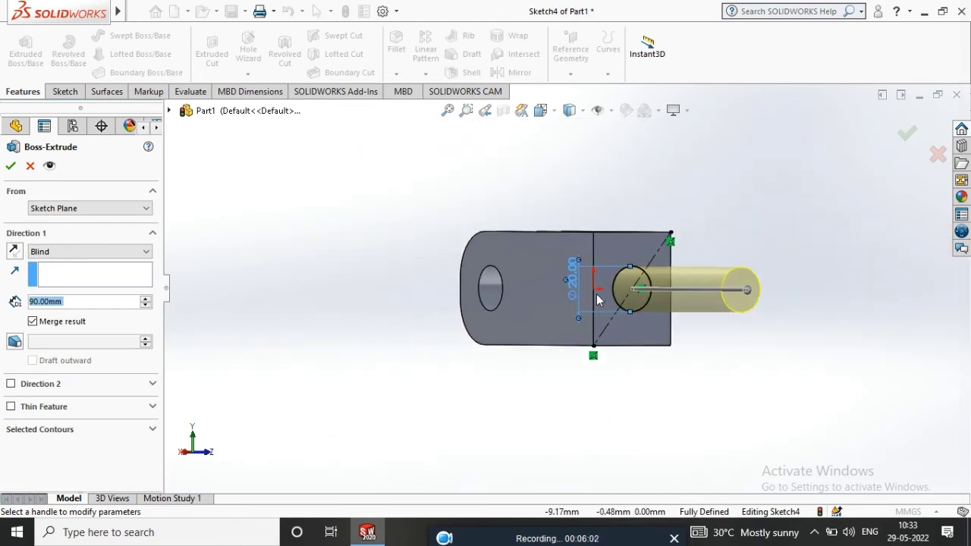
# Step: Extrude the Ø20 circle 20 mm Blind from the end face as a peg
pyautogui.write('20')
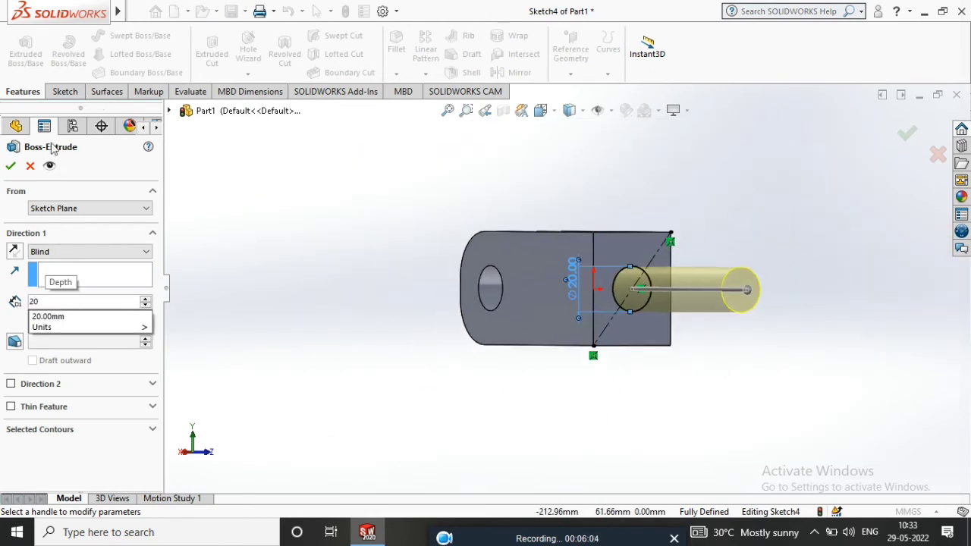
pyautogui.press('Return')
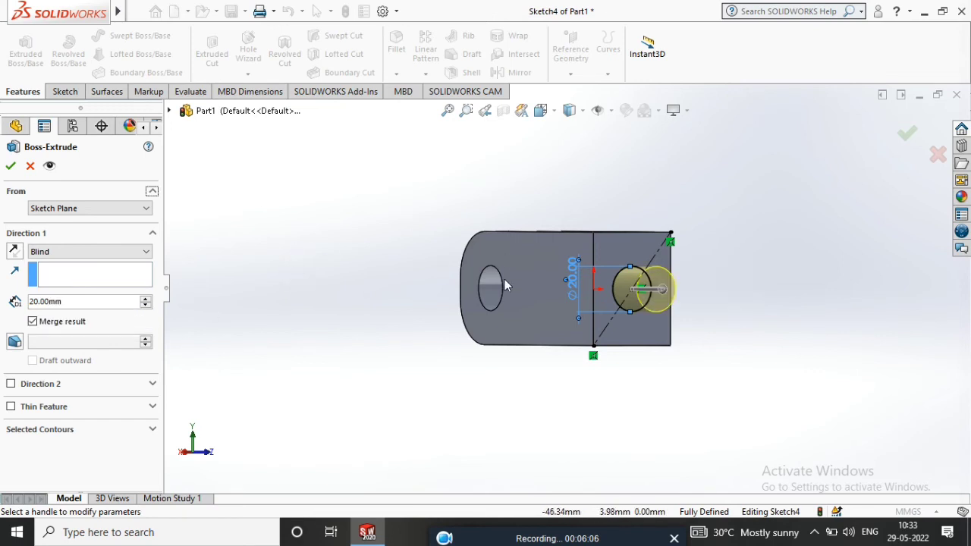
pyautogui.moveTo(504, 285); pyautogui.dragTo(439, 286, button='middle')
pyautogui.click(10, 168)
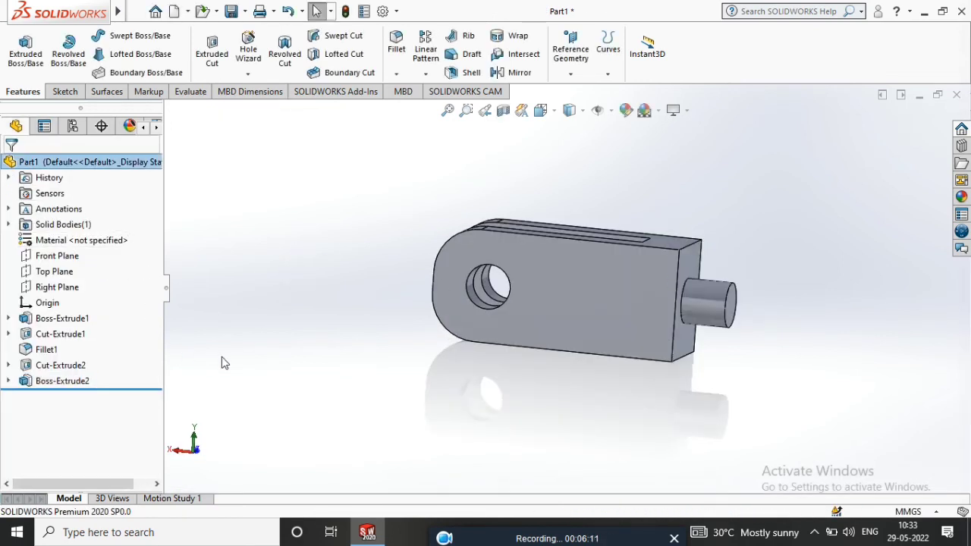
pyautogui.moveTo(226, 362); pyautogui.dragTo(751, 222, button='middle')
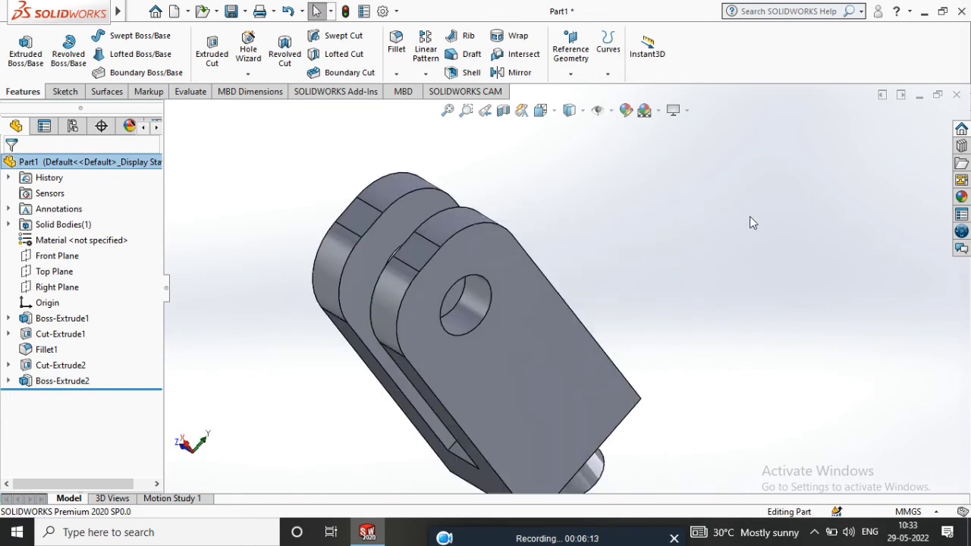
# Step: Apply the Metal > chromium plate appearance to the whole part
pyautogui.click(961, 197)
pyautogui.click(737, 138)
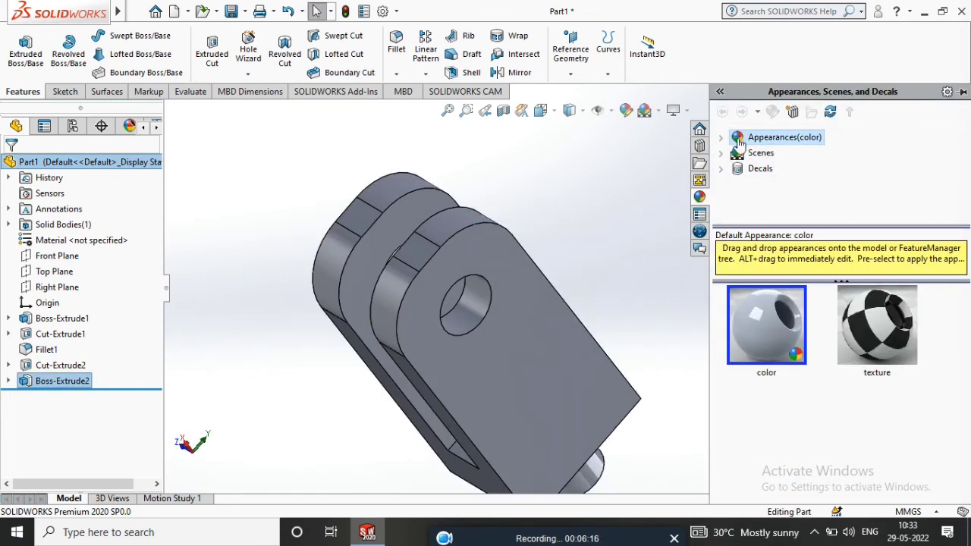
pyautogui.click(720, 137)
pyautogui.click(774, 168)
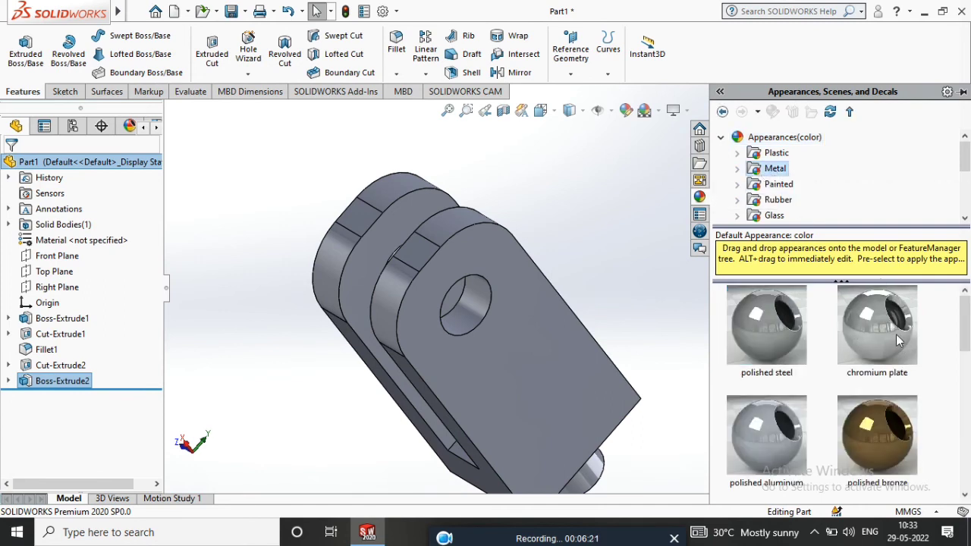
pyautogui.click(895, 334)
pyautogui.moveTo(674, 269)
pyautogui.mouseDown(button='middle')
pyautogui.moveTo(718, 238)
pyautogui.moveTo(690, 261)
pyautogui.mouseUp(button='middle')
pyautogui.click(961, 199)
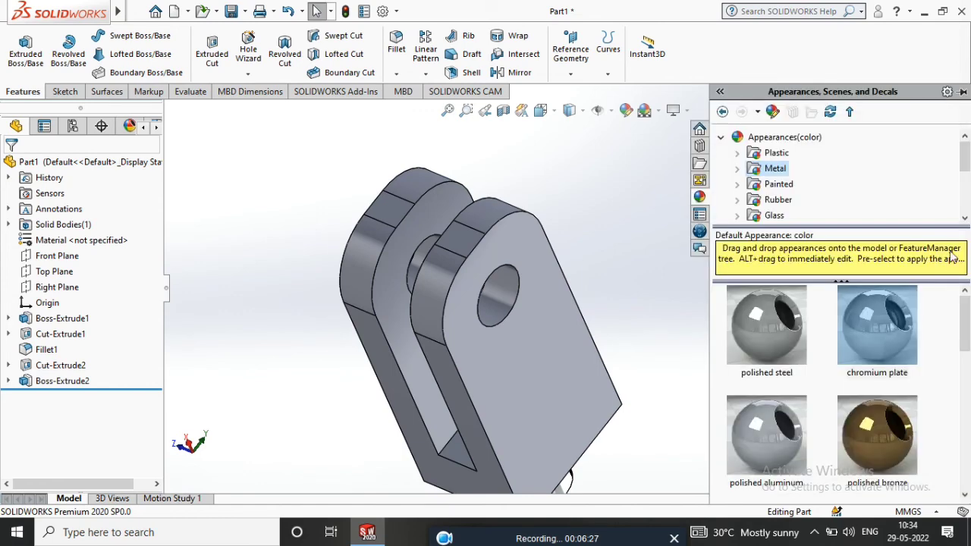
pyautogui.moveTo(896, 334); pyautogui.dragTo(658, 217)
pyautogui.moveTo(658, 217); pyautogui.dragTo(714, 233, button='middle')
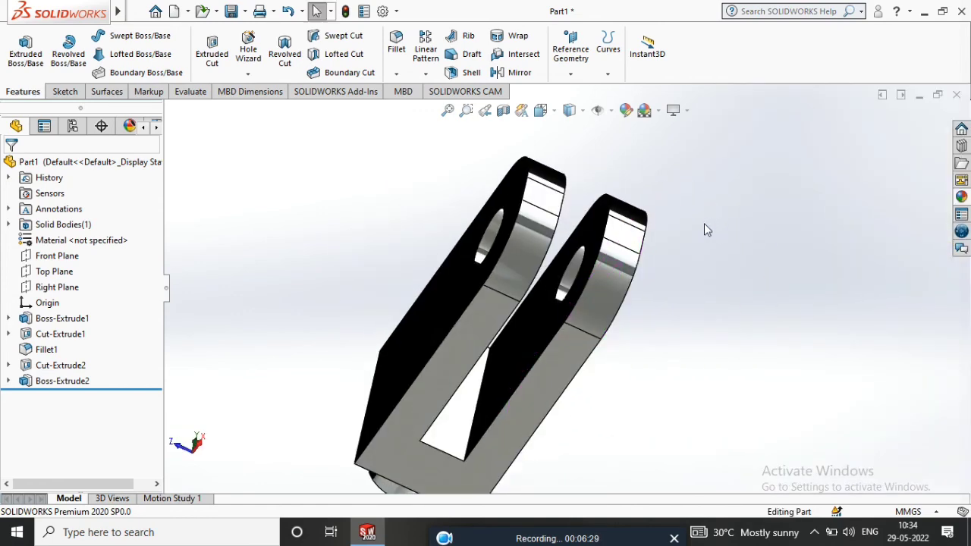
# Step: Apply the Plain White scene, then orbit and zoom out to view both chrome lugs
pyautogui.click(660, 111)
pyautogui.click(667, 147)
pyautogui.moveTo(665, 190); pyautogui.dragTo(665, 369, button='middle')
pyautogui.moveTo(585, 219)
pyautogui.mouseDown(button='middle')
pyautogui.moveTo(606, 235)
pyautogui.moveTo(546, 268)
pyautogui.moveTo(504, 381)
pyautogui.mouseUp(button='middle')
pyautogui.scroll(1, 607, 235)
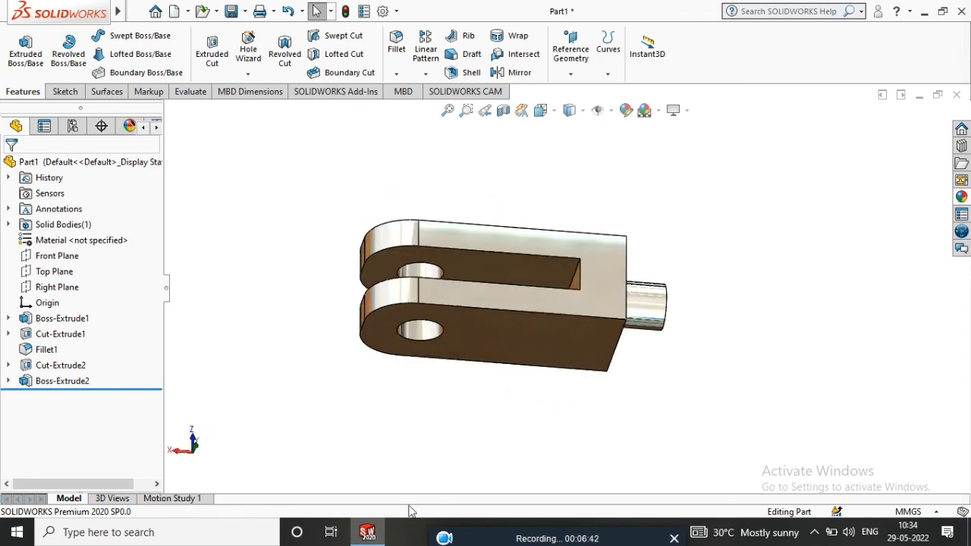